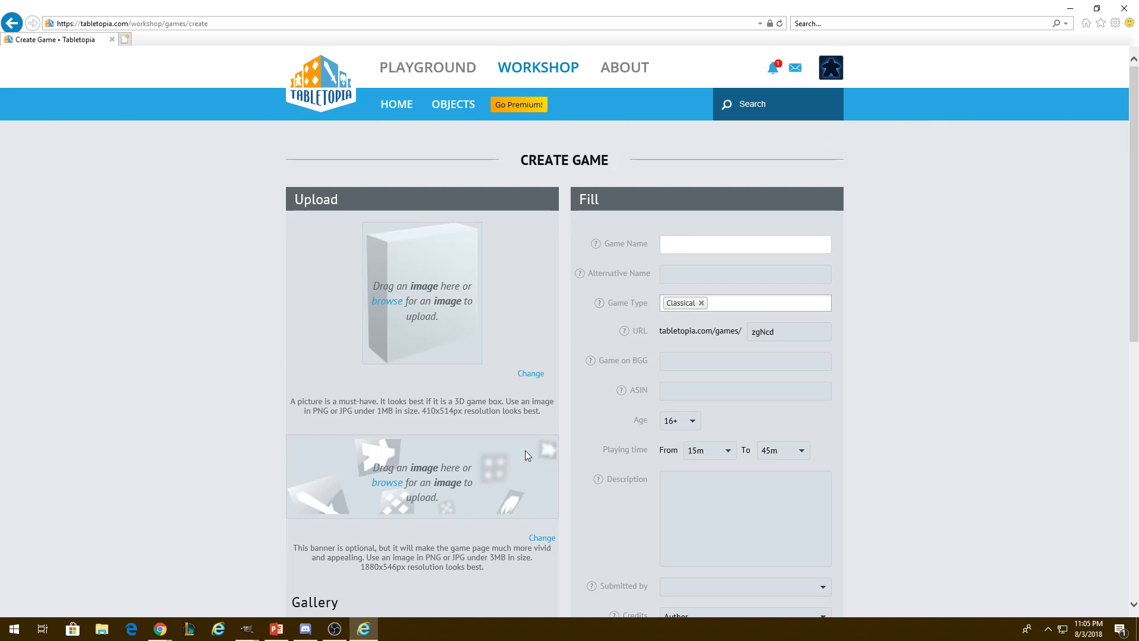
- Name the new game TabletopiaVideo and save it, keeping the other settings at their defaults
scroll(525, 450, "down", 3)
scroll(525, 450, "up", 3)
type("T")
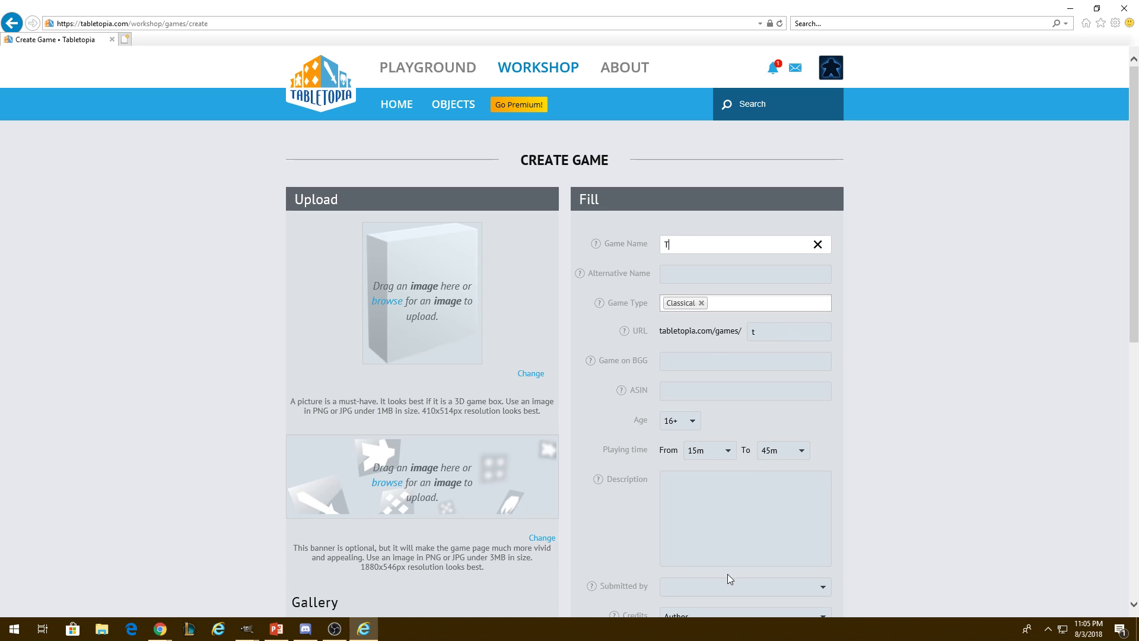
type("abletopiaVideo")
scroll(877, 336, "down", 8)
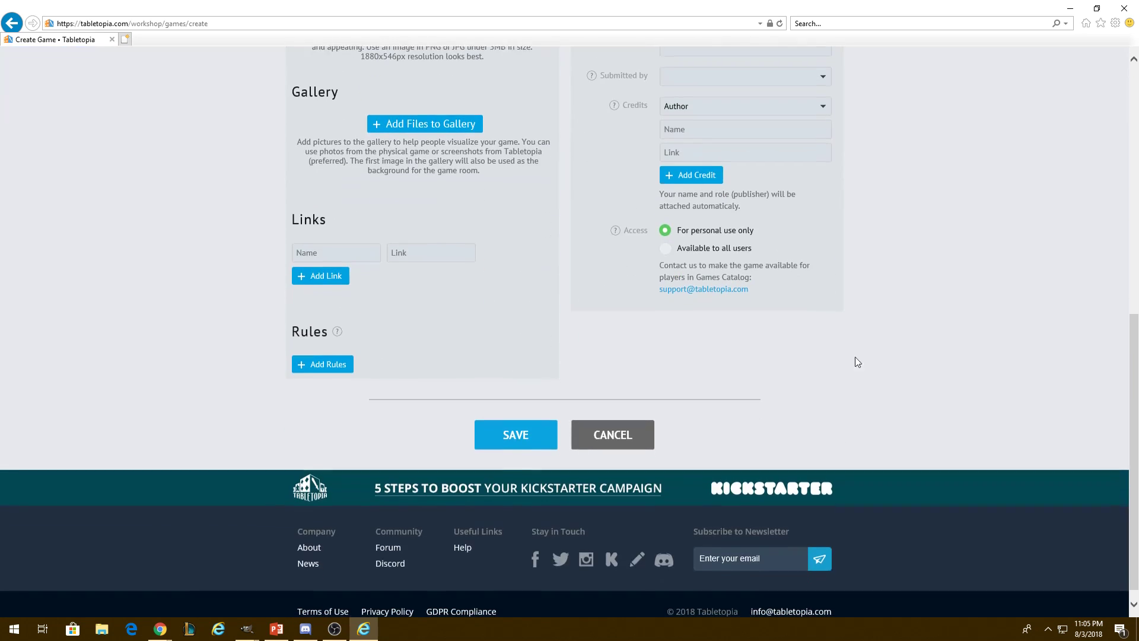
left_click(524, 450)
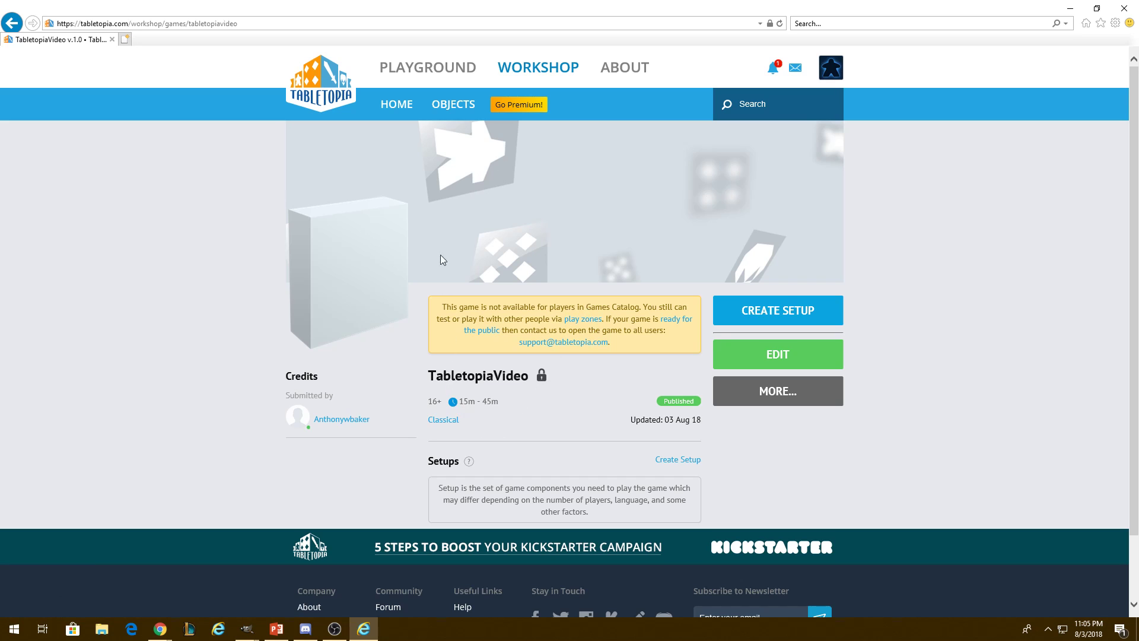
- Delete the Tabletest4 folder from the personal workshop objects
left_click(456, 107)
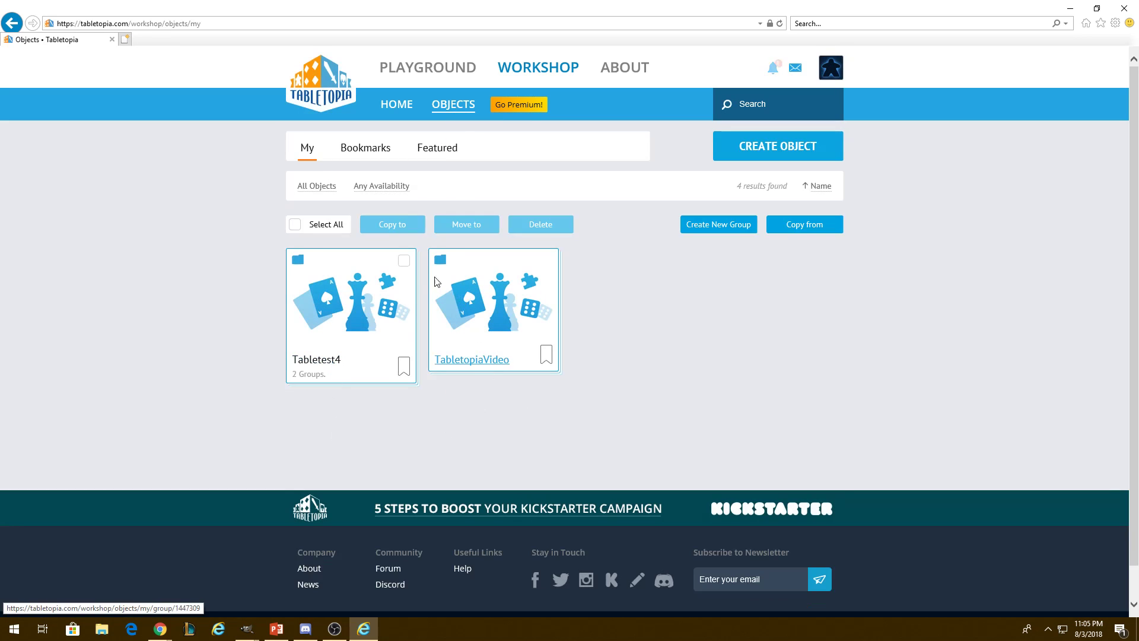
left_click(404, 263)
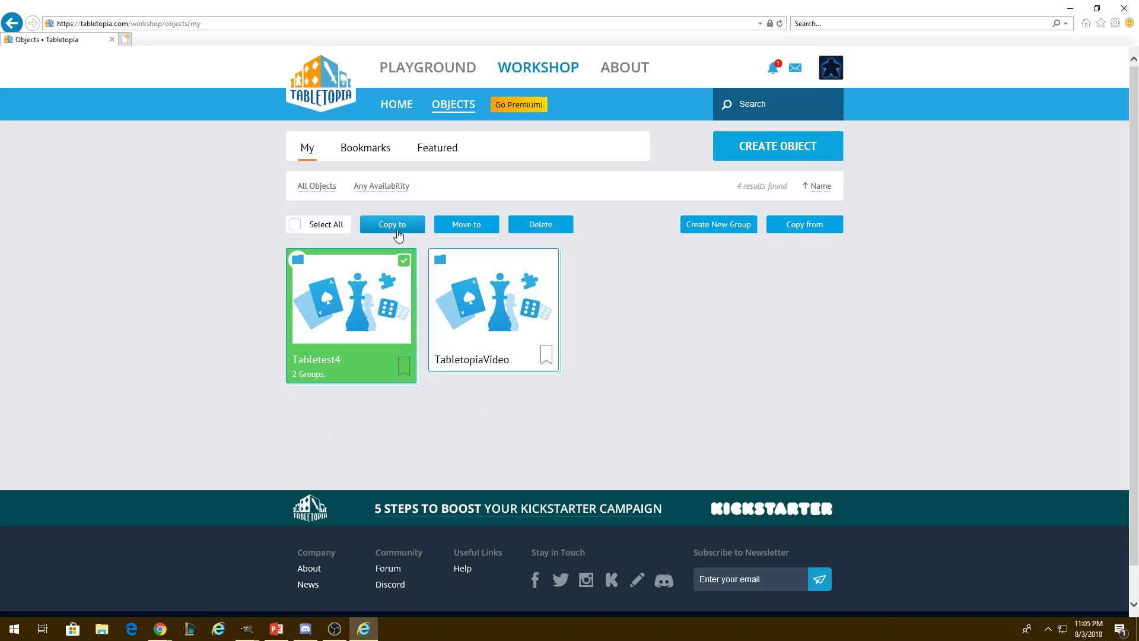
left_click(570, 231)
left_click(568, 352)
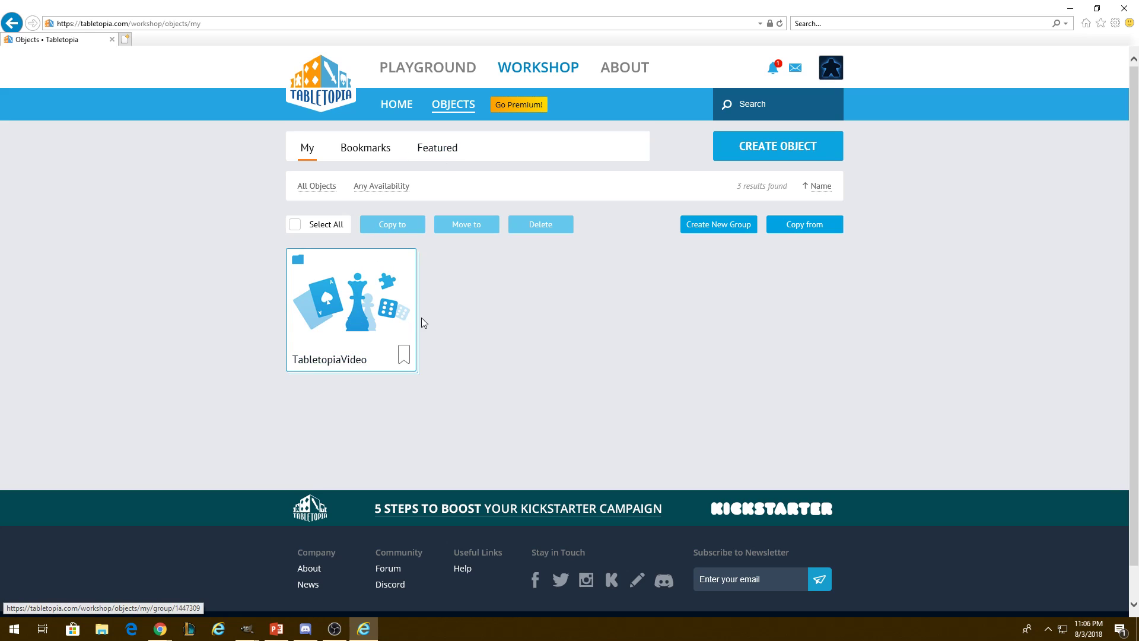
- Look through the featured object library to examine the ready-made game pieces, dice, decks, tables and tokens
left_click(448, 153)
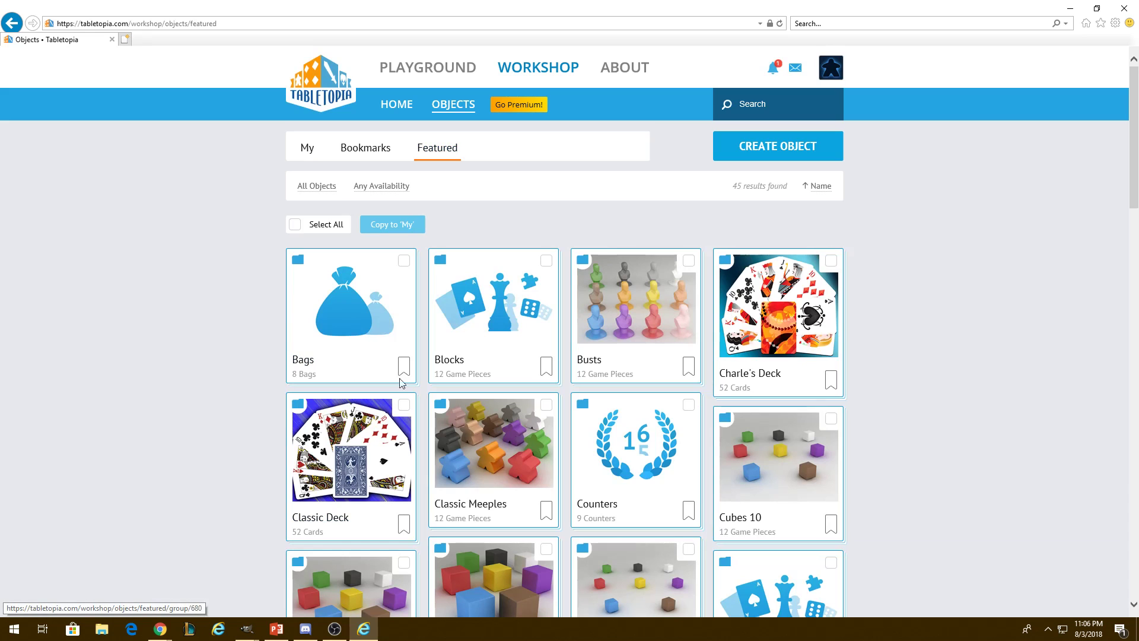
scroll(740, 393, "down", 8)
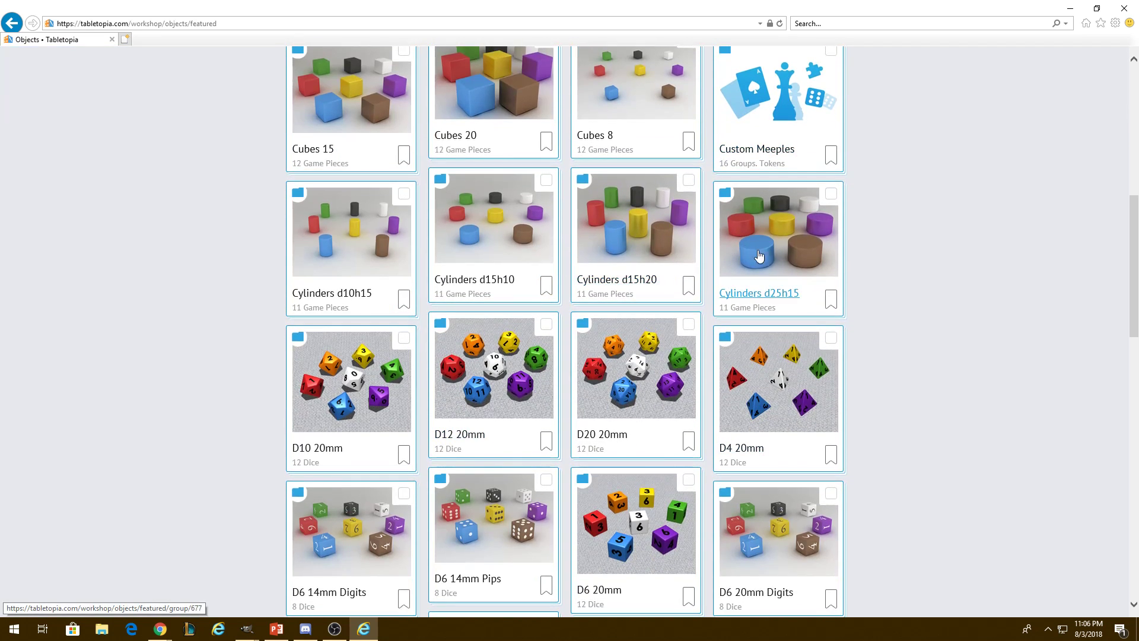
scroll(590, 415, "down", 7)
scroll(582, 362, "down", 3)
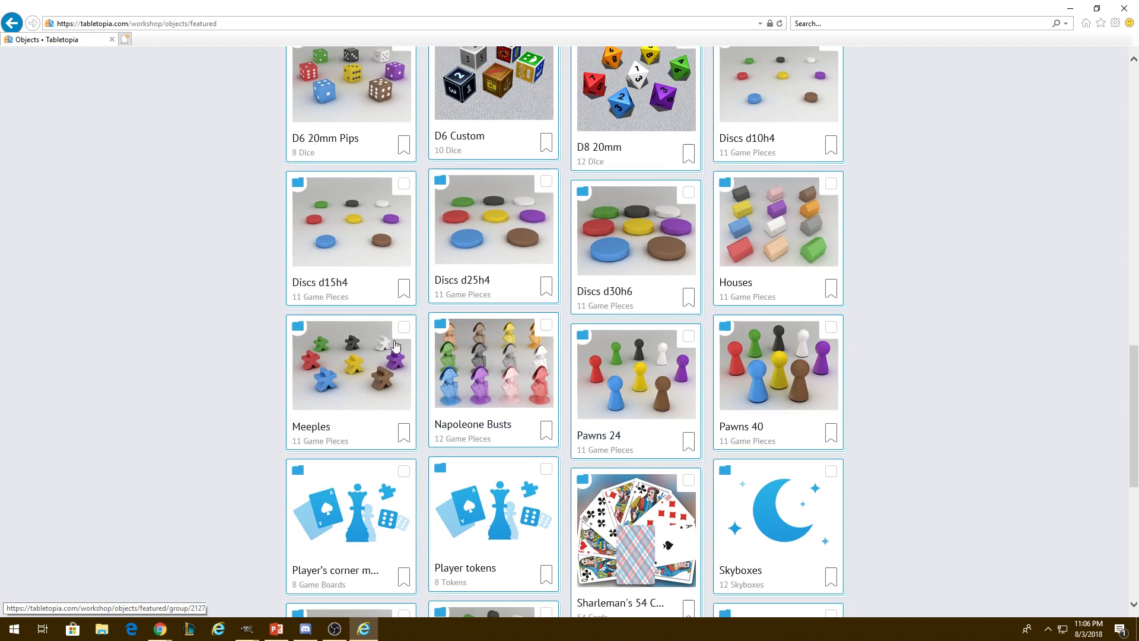
scroll(605, 439, "down", 3)
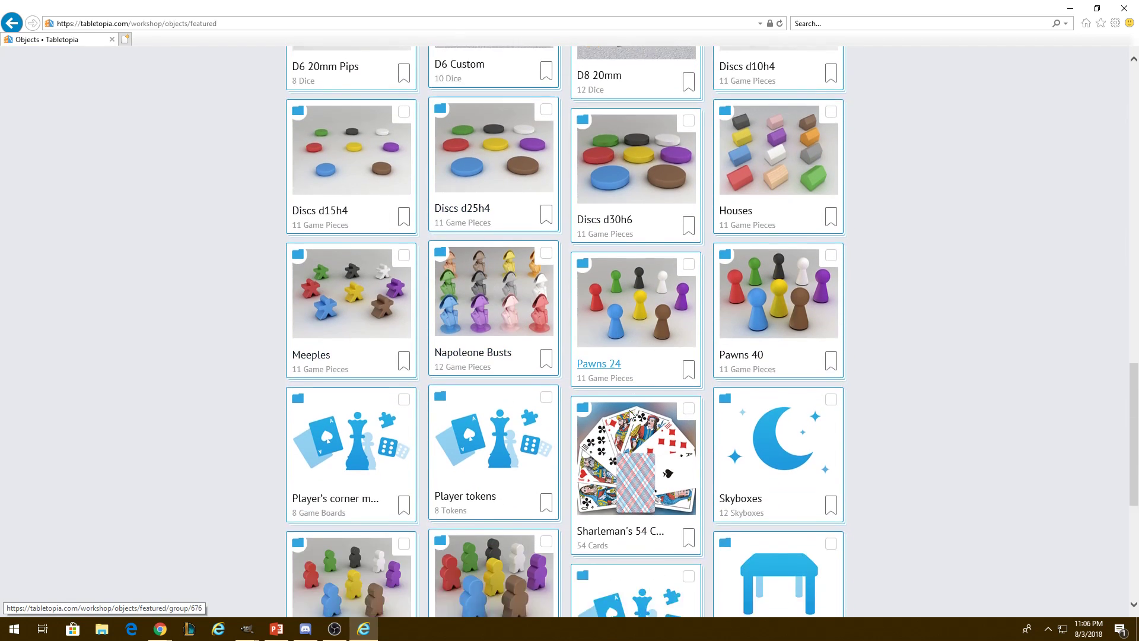
scroll(664, 436, "down", 3)
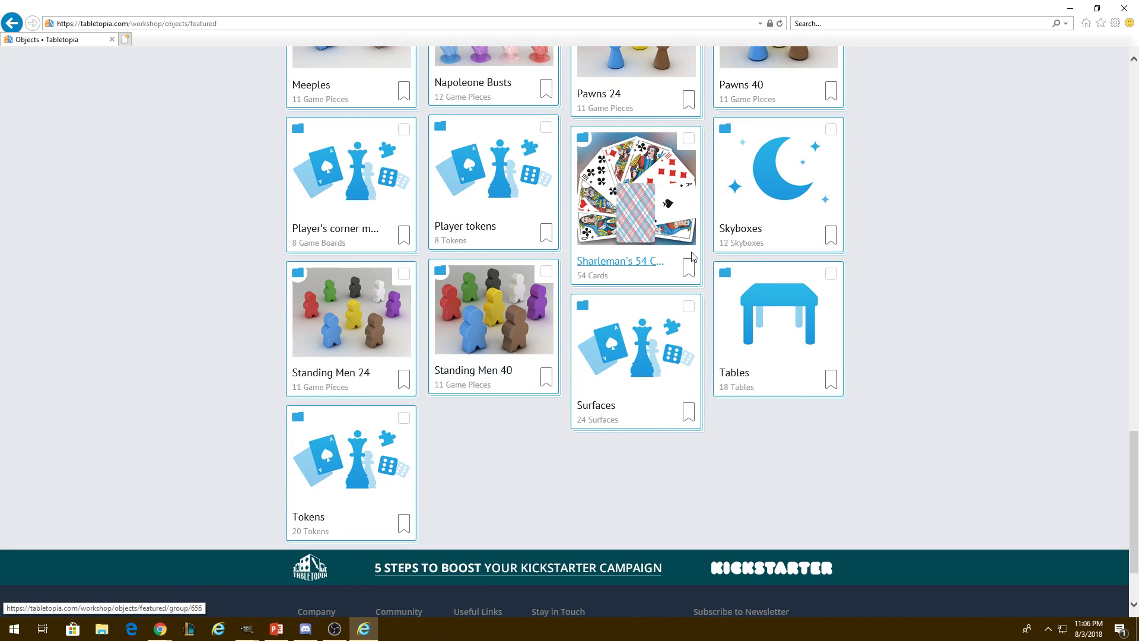
scroll(632, 392, "up", 3)
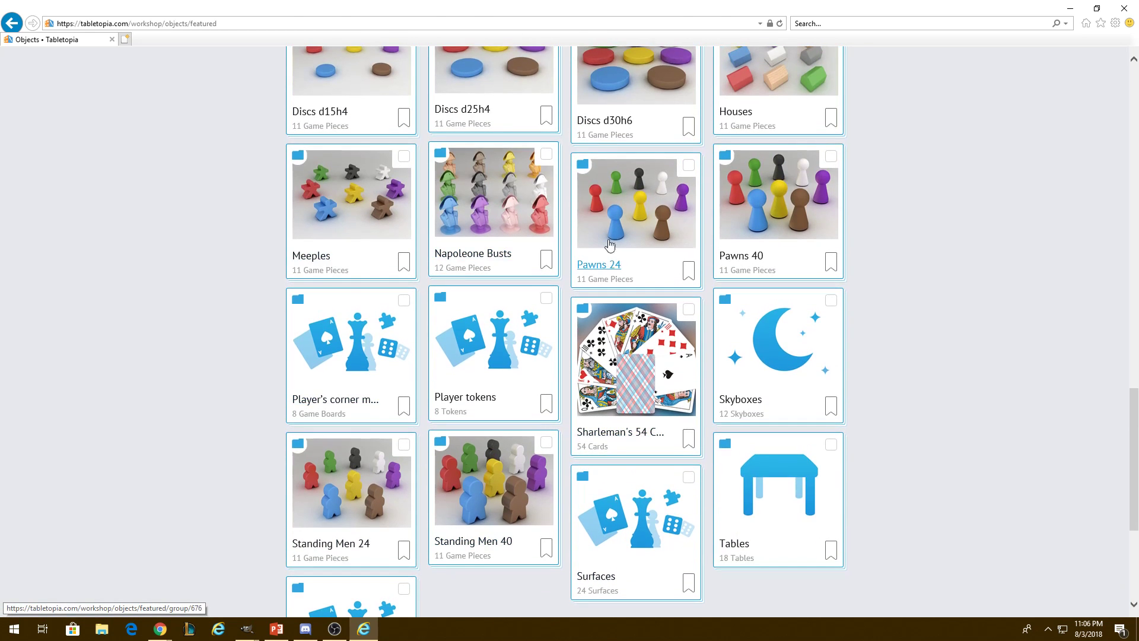
scroll(625, 415, "up", 15)
scroll(624, 428, "up", 2)
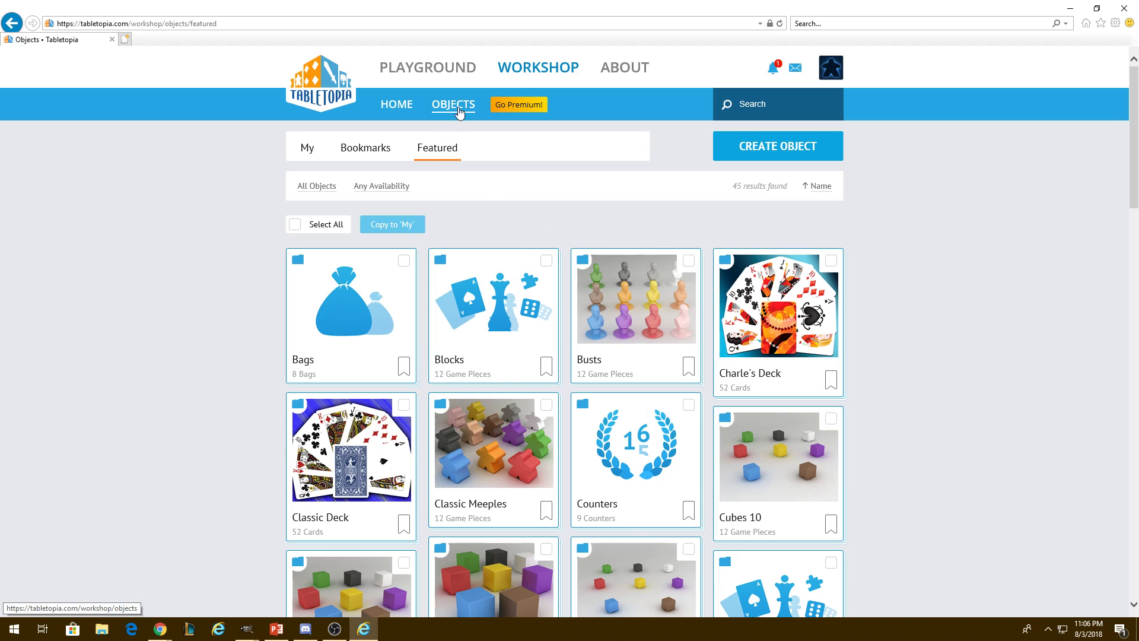
- Create a group named Cards inside the TabletopiaVideo object folder
left_click(453, 105)
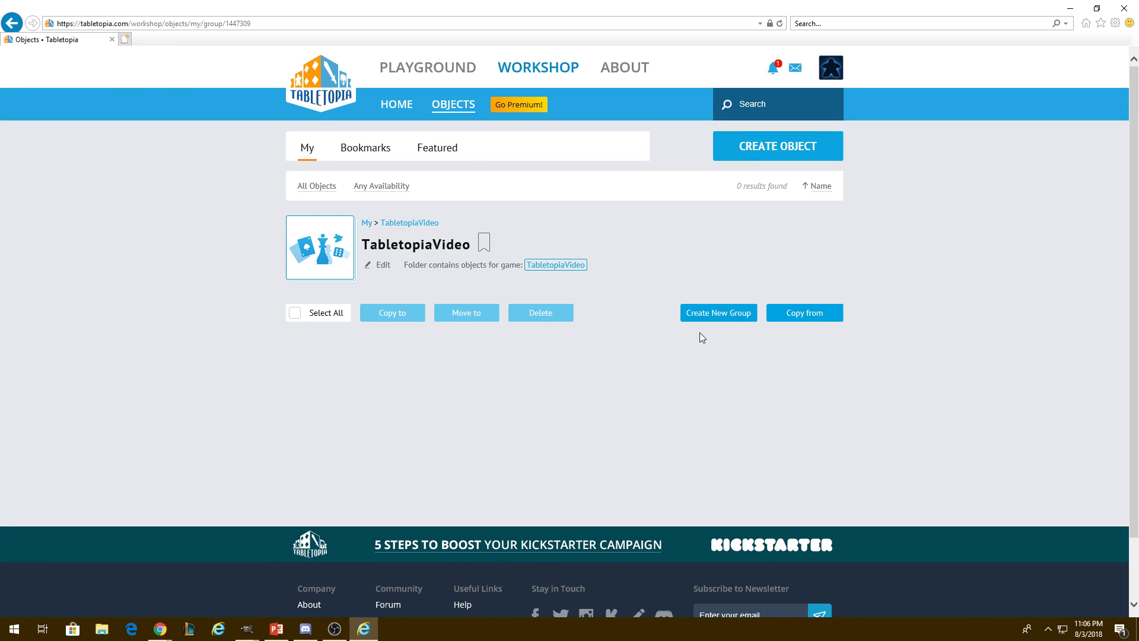
left_click(738, 315)
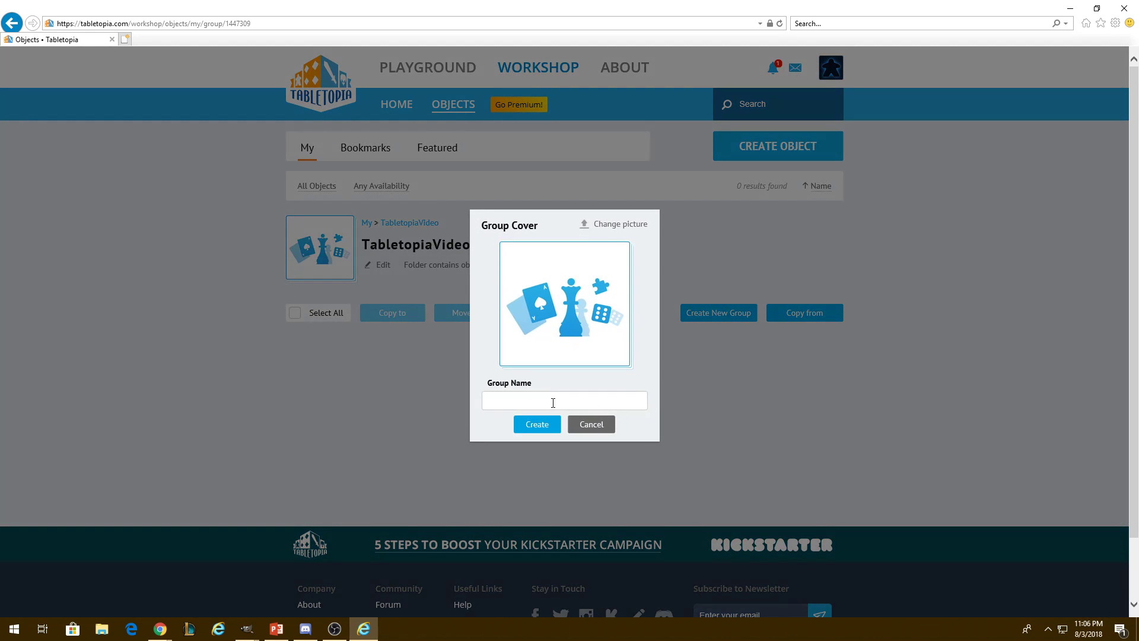
type("Cards")
key("Return")
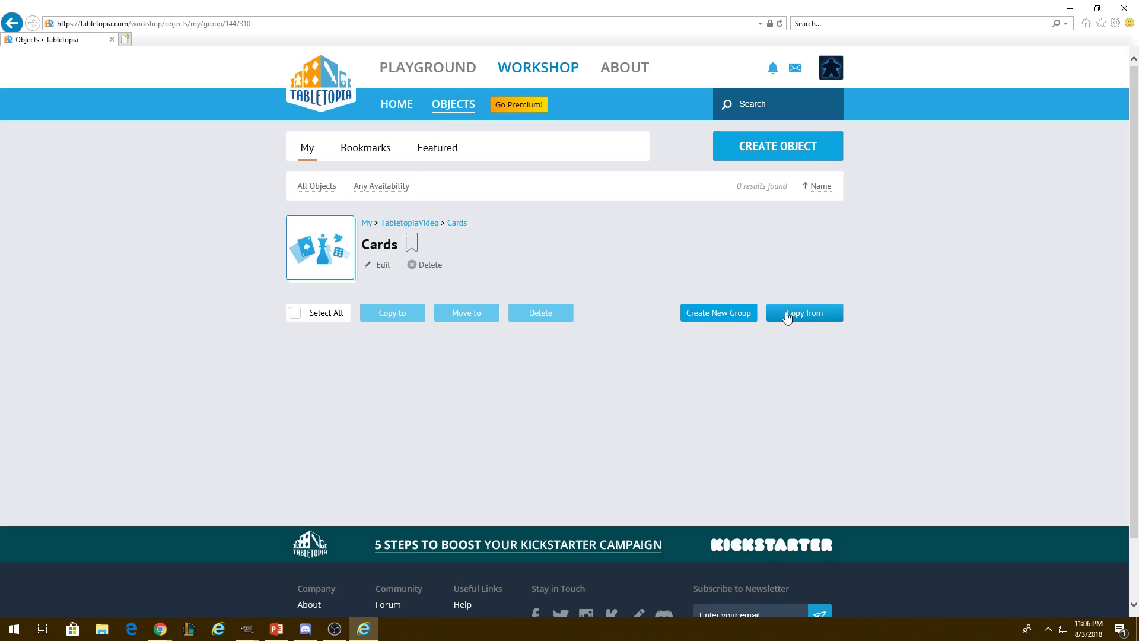
- Create a second group named Tiles directly in the TabletopiaVideo folder
left_click(750, 313)
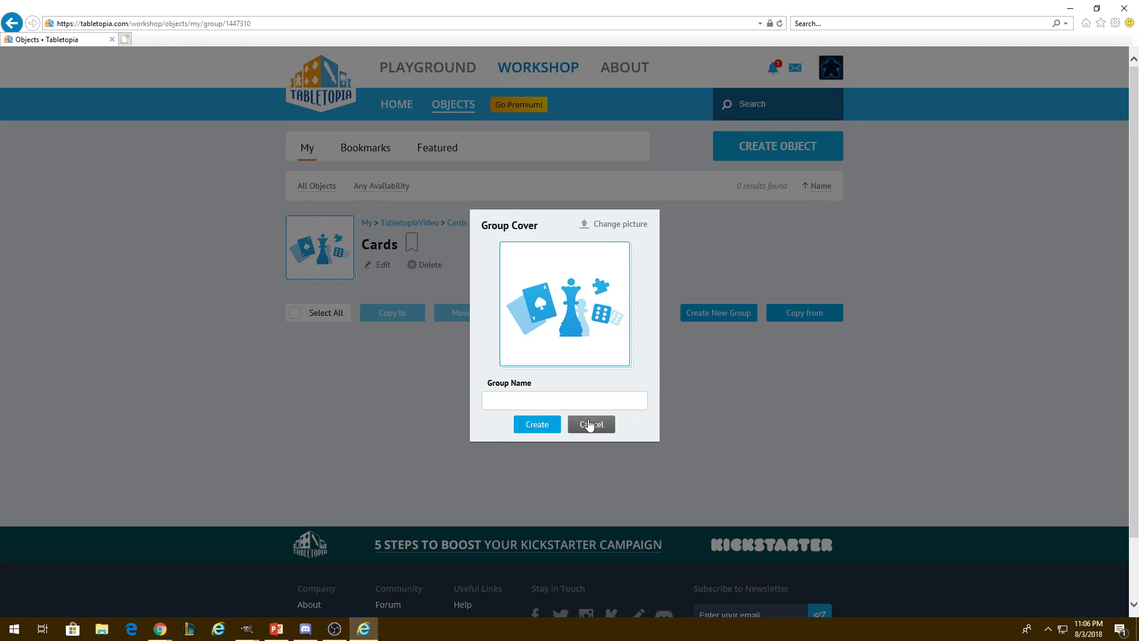
left_click(591, 421)
left_click(396, 229)
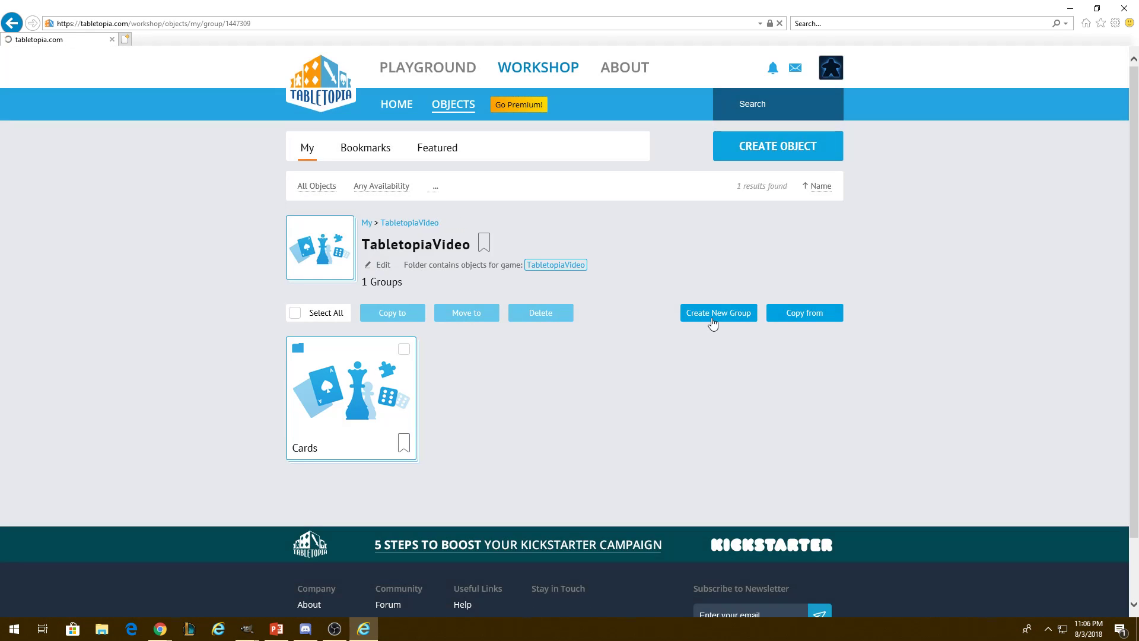
left_click(713, 315)
type("Tiles")
key("Return")
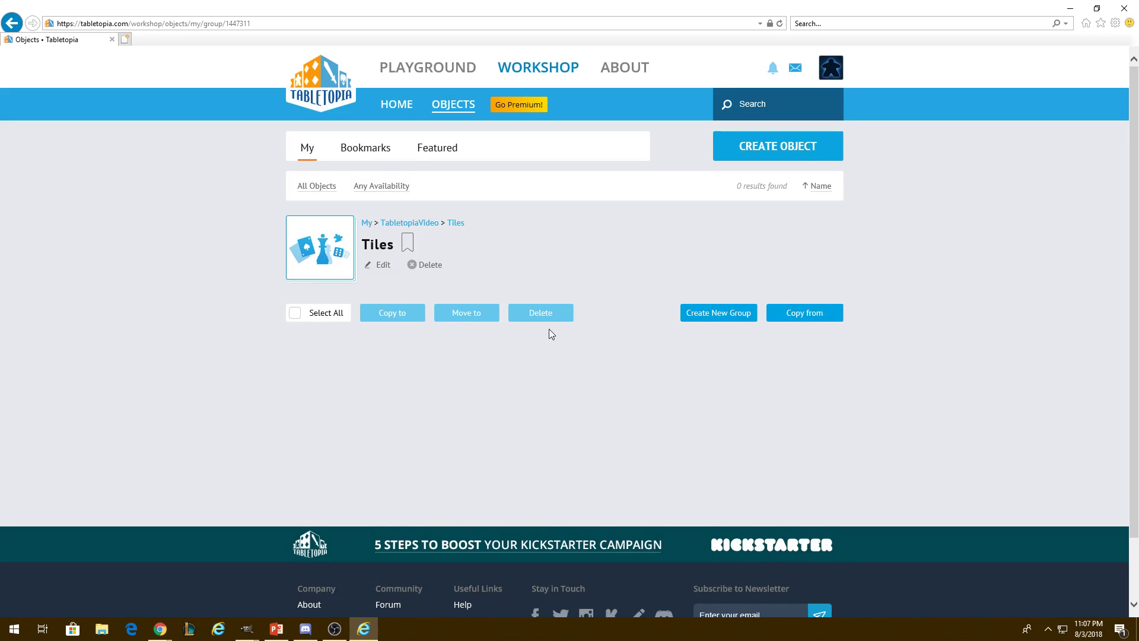
- Create a subgroup named tiels1 inside the Tiles group
left_click(747, 313)
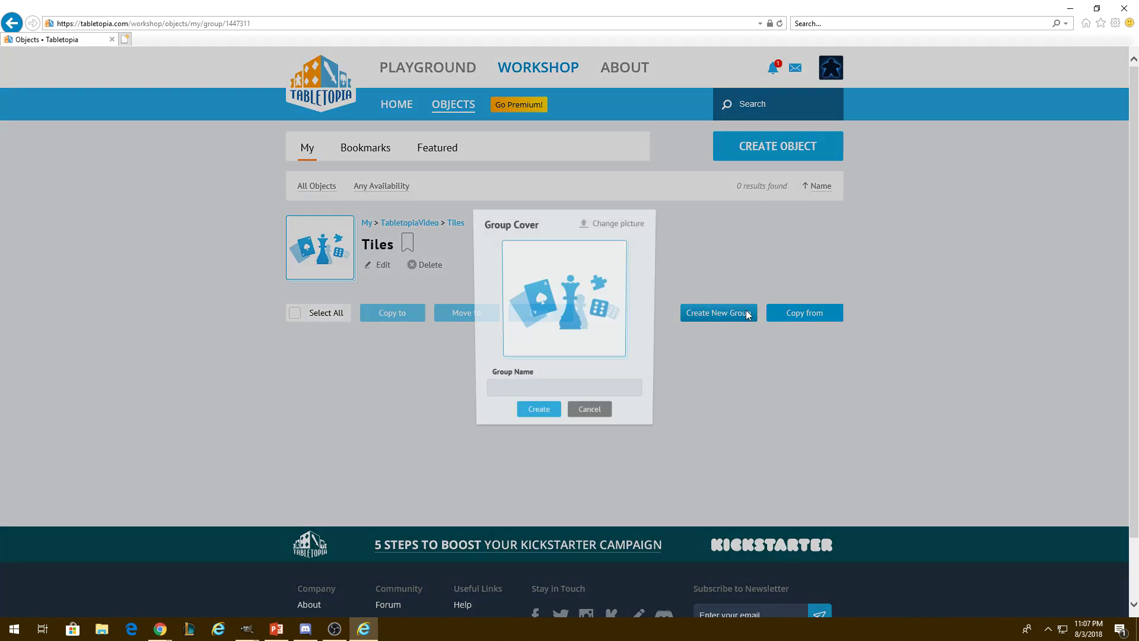
type("tiels1")
key("Return")
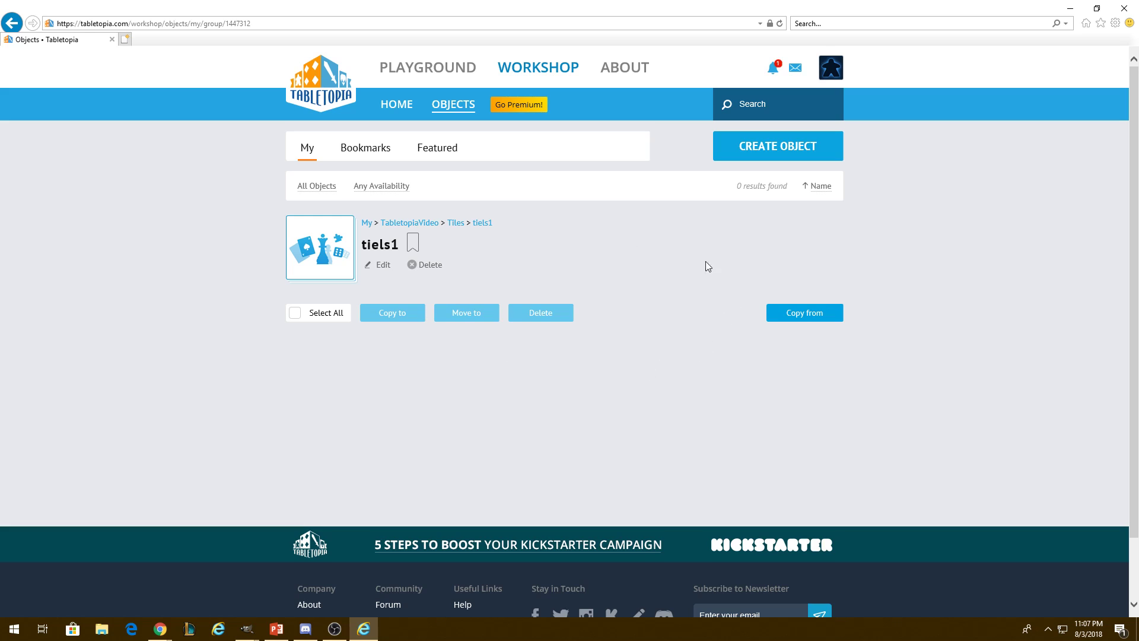
- Create a group named DeepGroup1 directly in the TabletopiaVideo folder
left_click(409, 224)
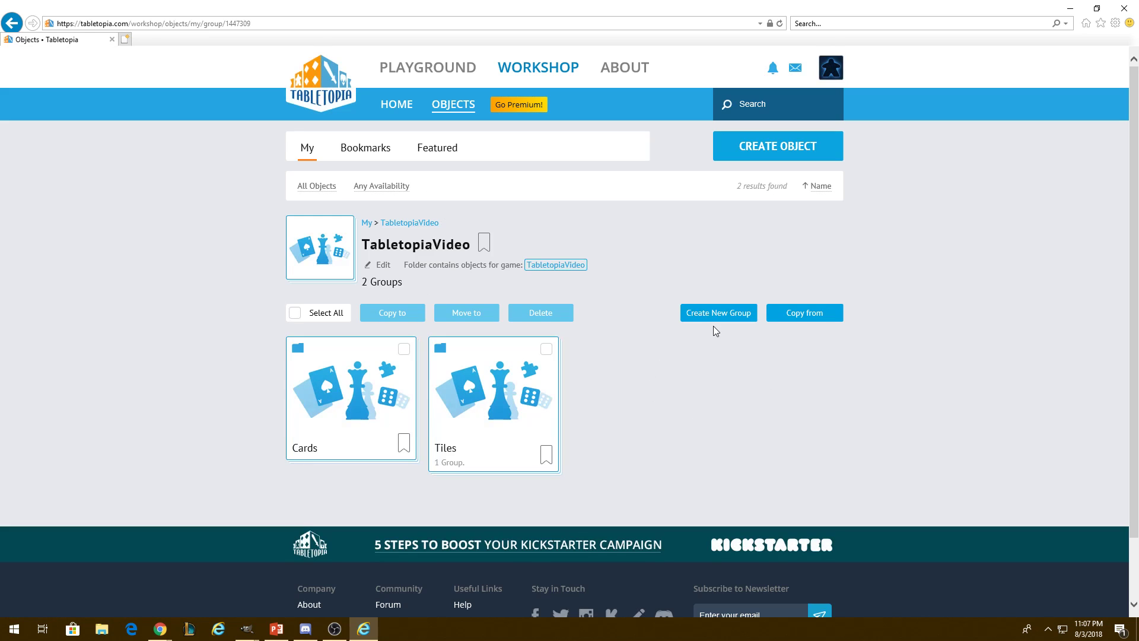
left_click(715, 321)
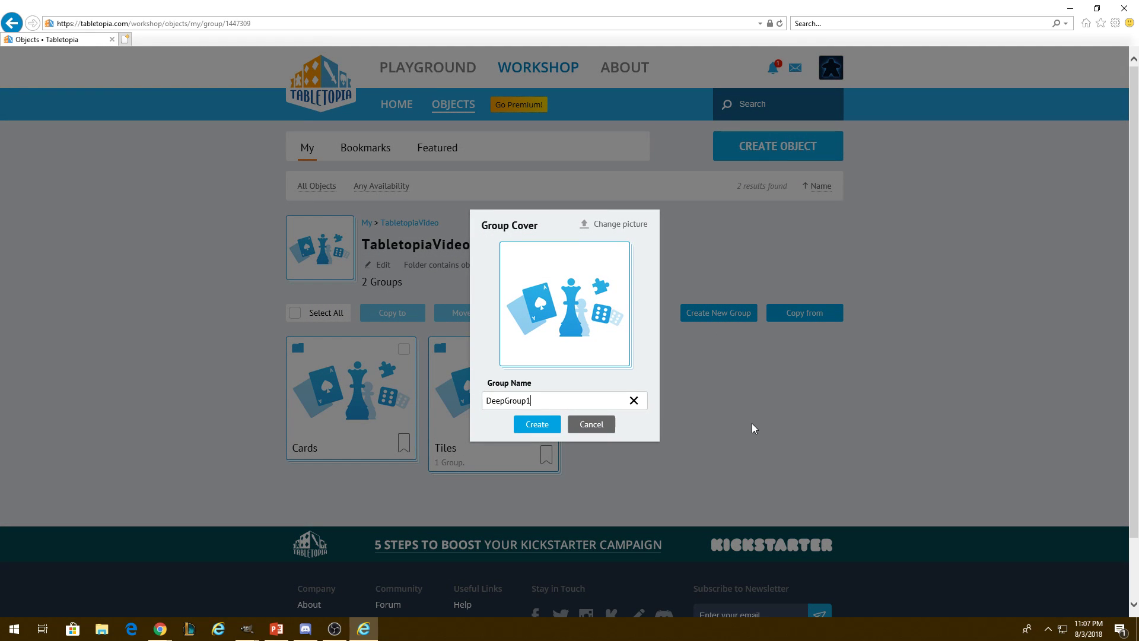
left_click(537, 424)
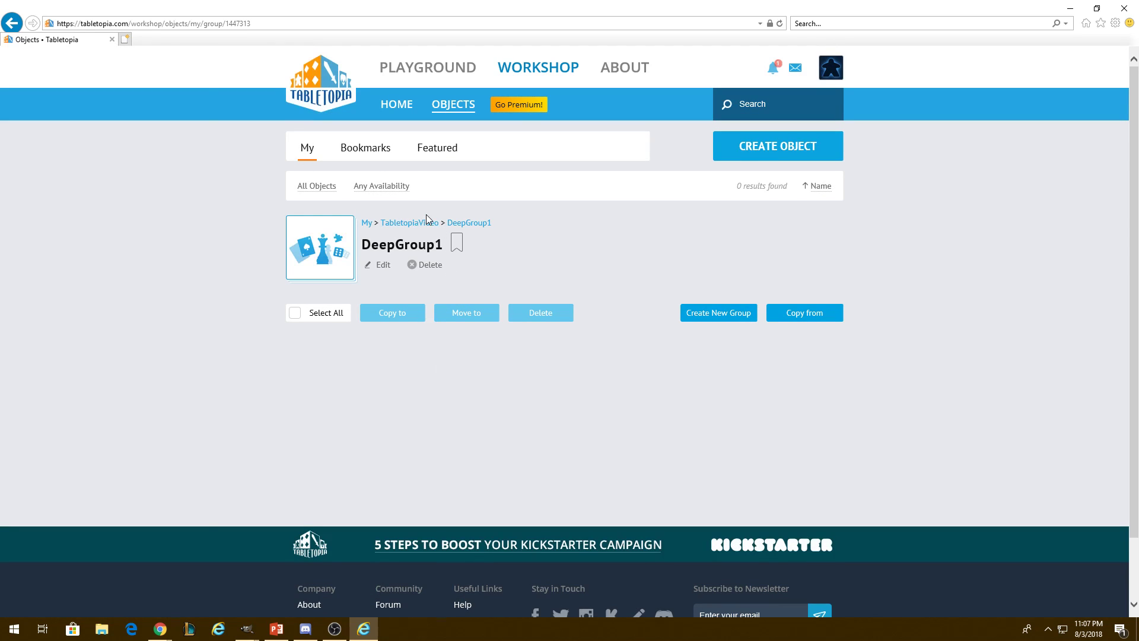
- Move DeepGroup1 into the tiels1 subgroup of Tiles and open that subgroup to check its contents
left_click(427, 222)
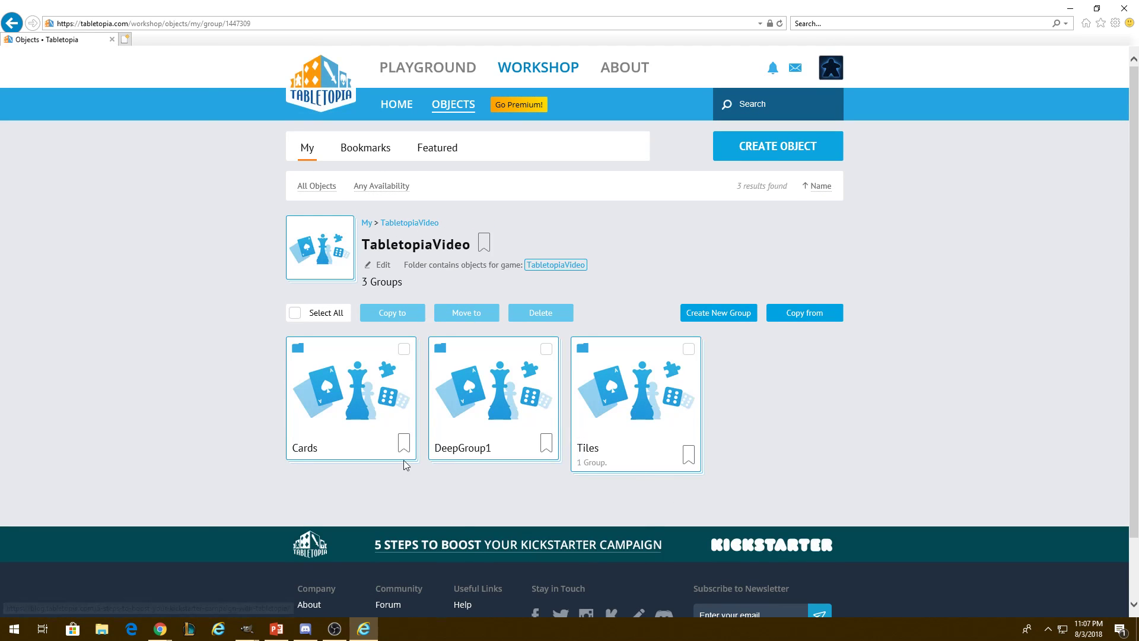
left_click(545, 348)
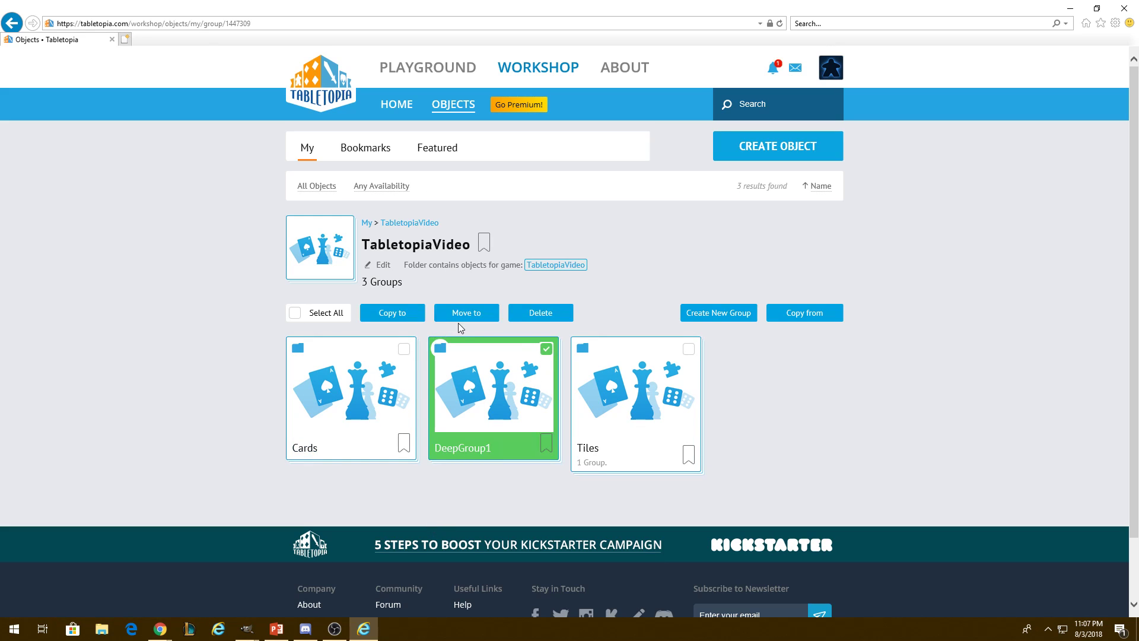
left_click(461, 318)
left_click(515, 276)
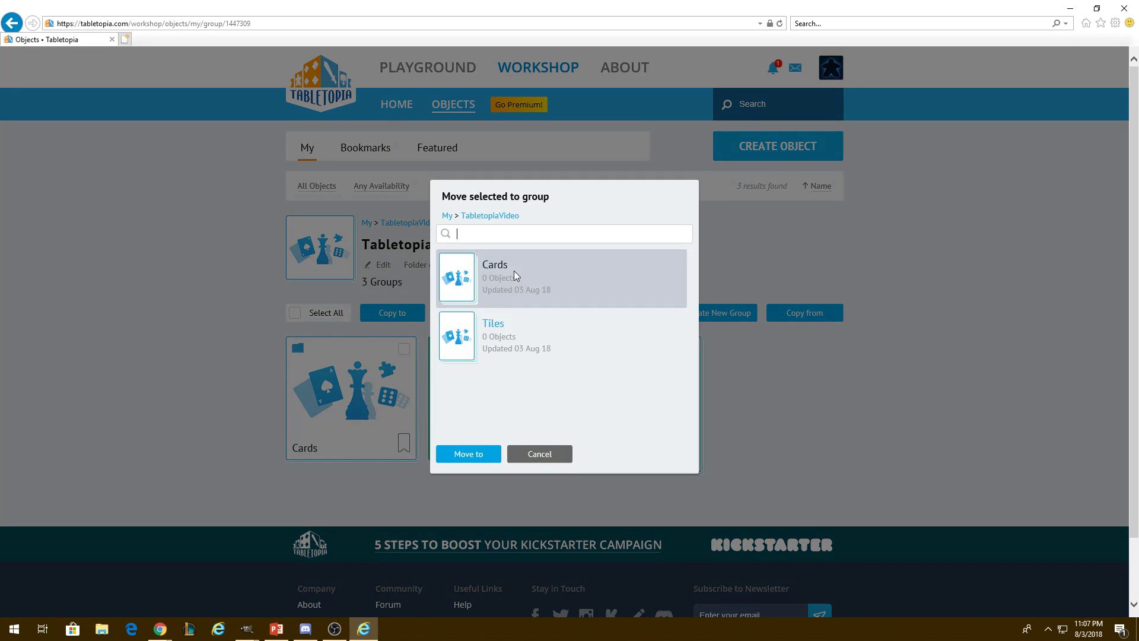
left_click(496, 328)
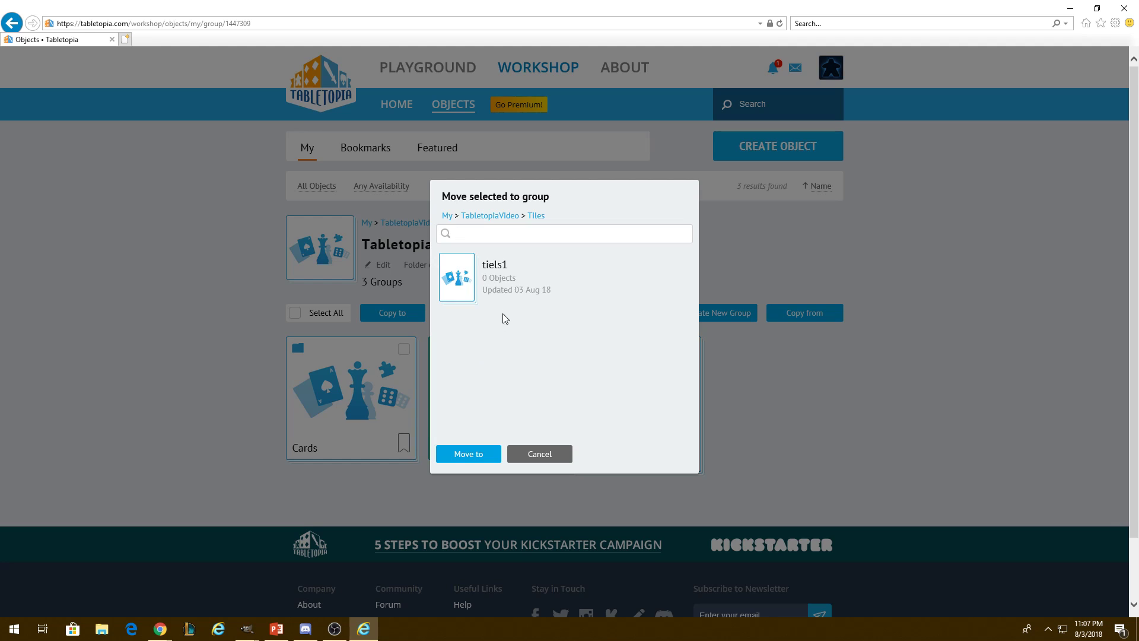
left_click(502, 273)
left_click(496, 460)
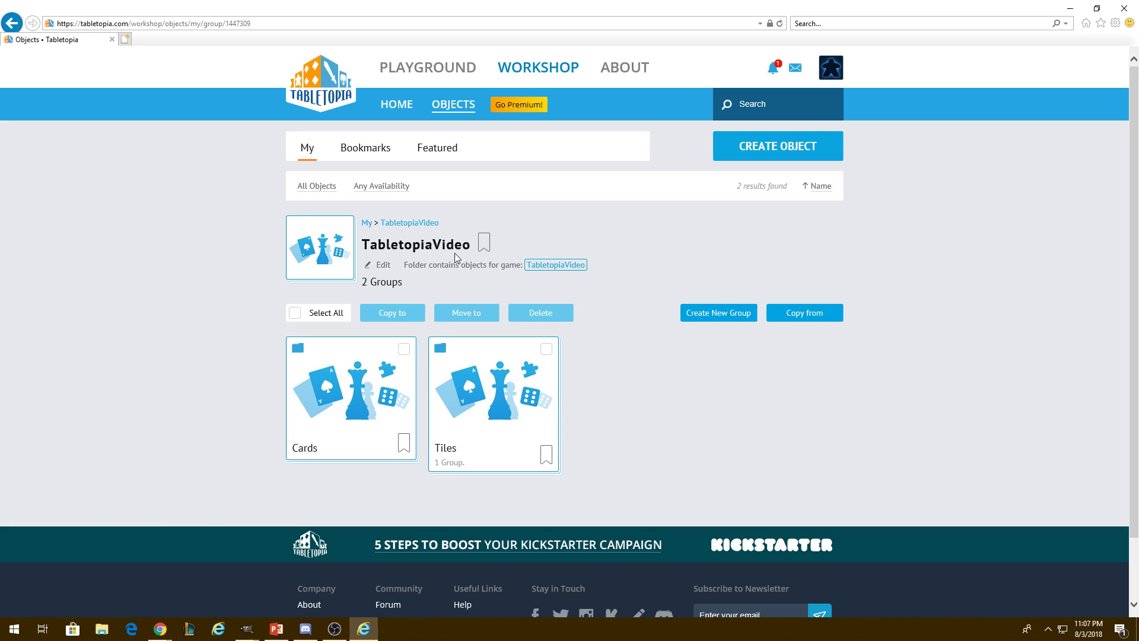
left_click(484, 454)
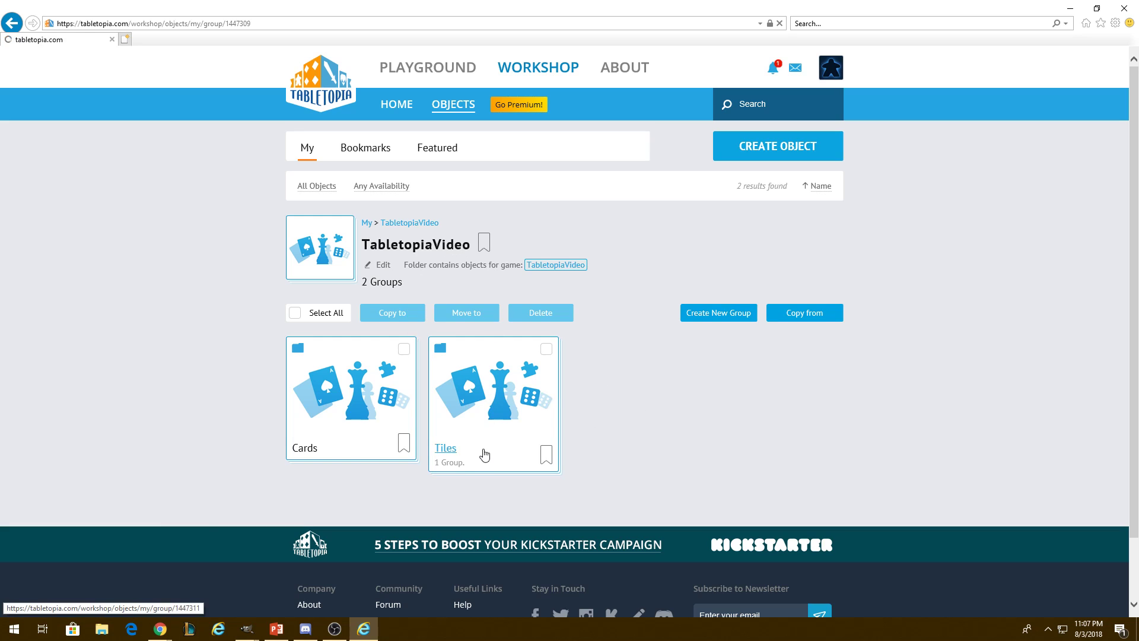
left_click(384, 432)
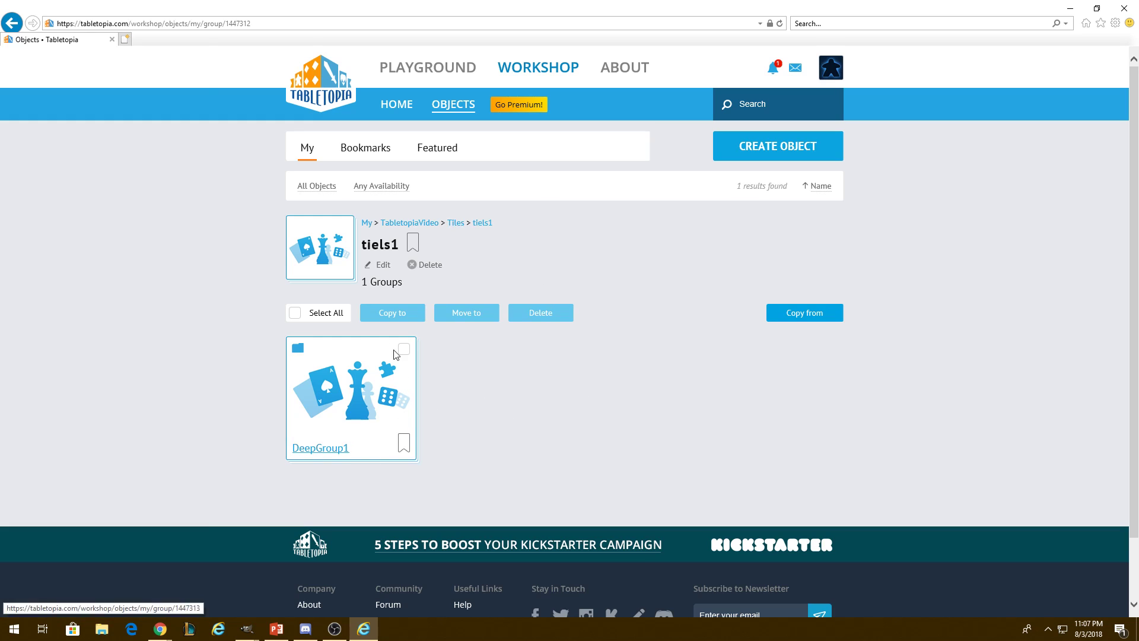
- Open the Cards group of the TabletopiaVideo folder and start creating a card deck in it
left_click(427, 223)
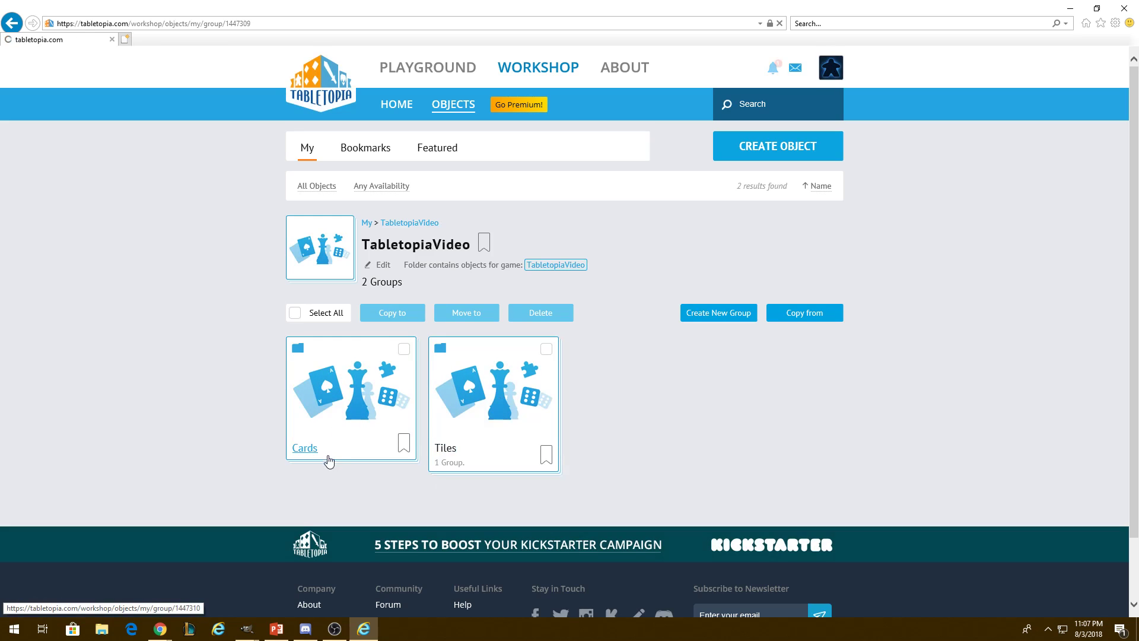
left_click(328, 454)
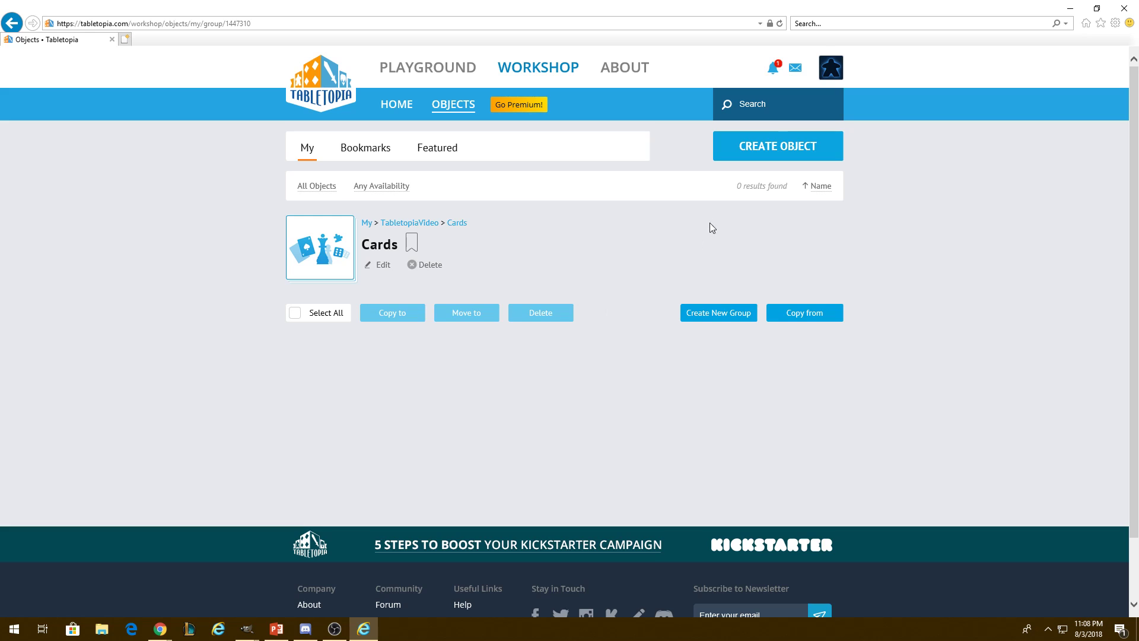
left_click(742, 155)
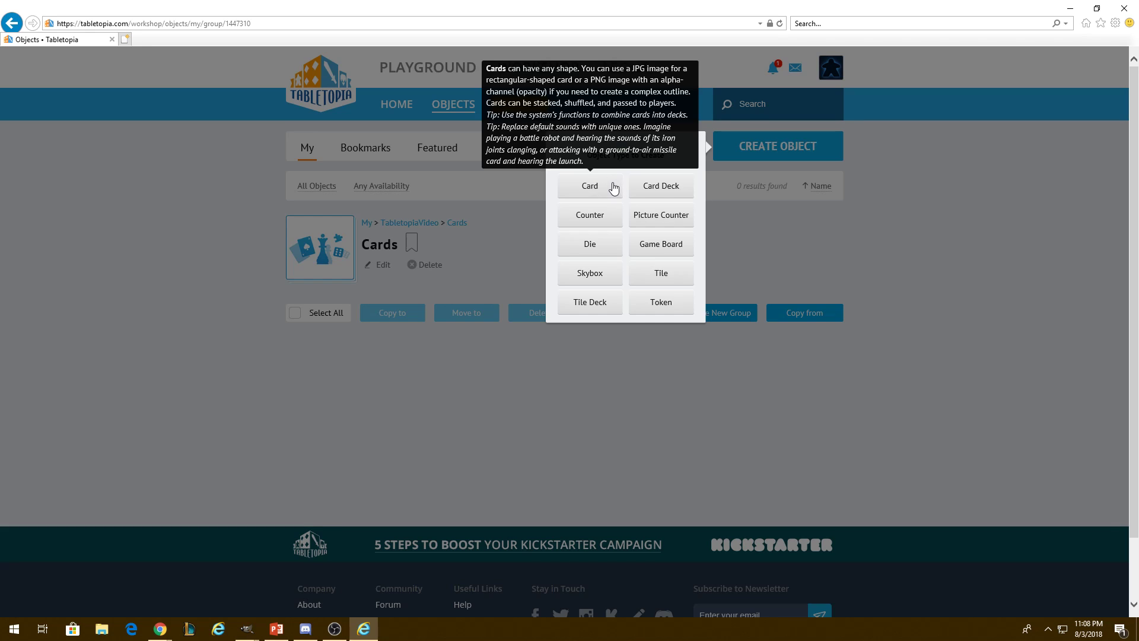
left_click(665, 188)
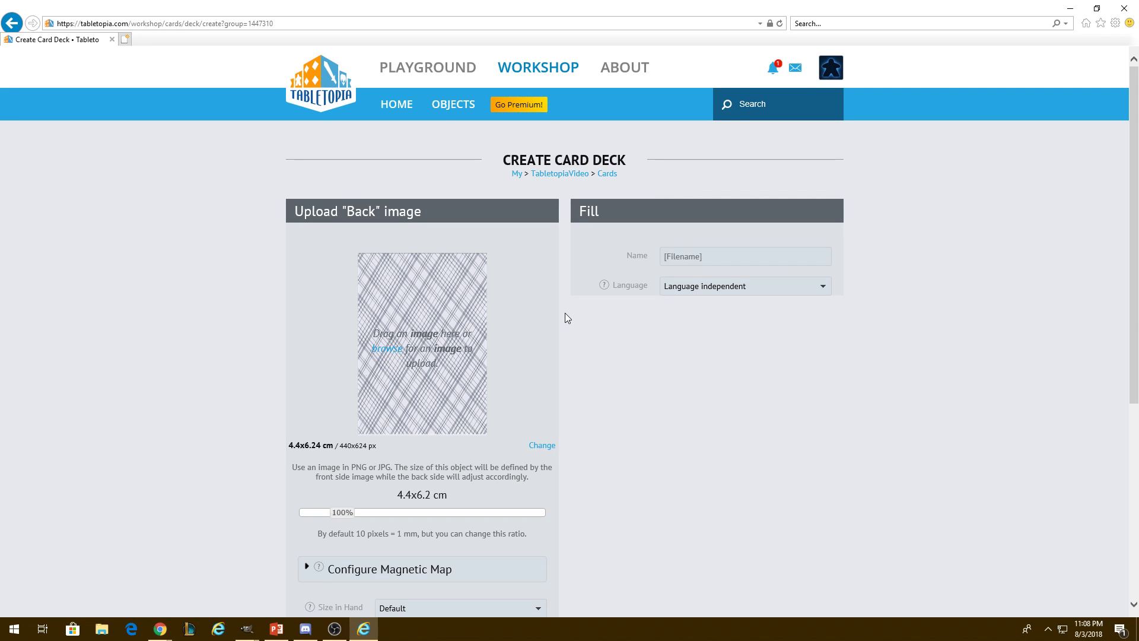
- Upload KungFuBack.png from DojoSensei > Cards > Discipline Cards > Kung Fu as the card deck's back image
left_click(542, 445)
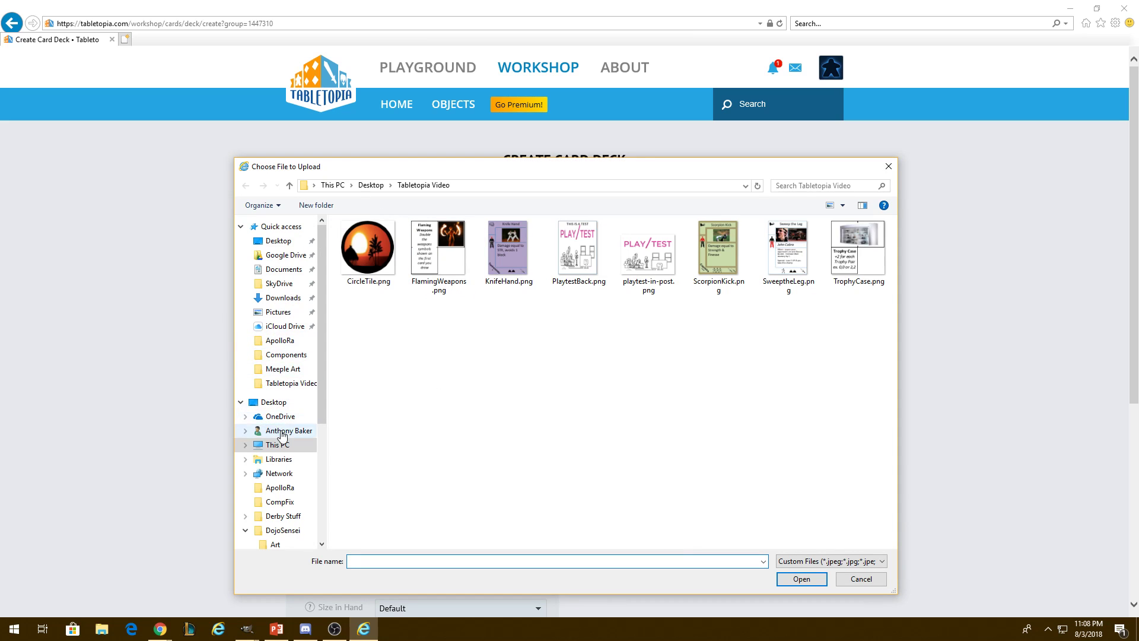
left_click(283, 530)
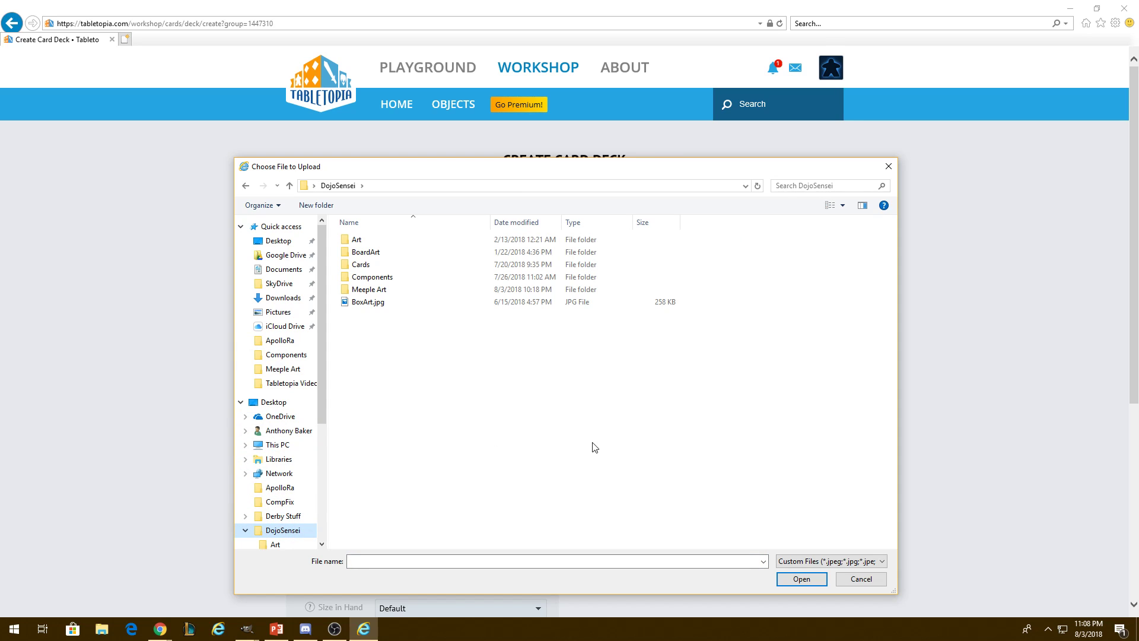
double_click(411, 262)
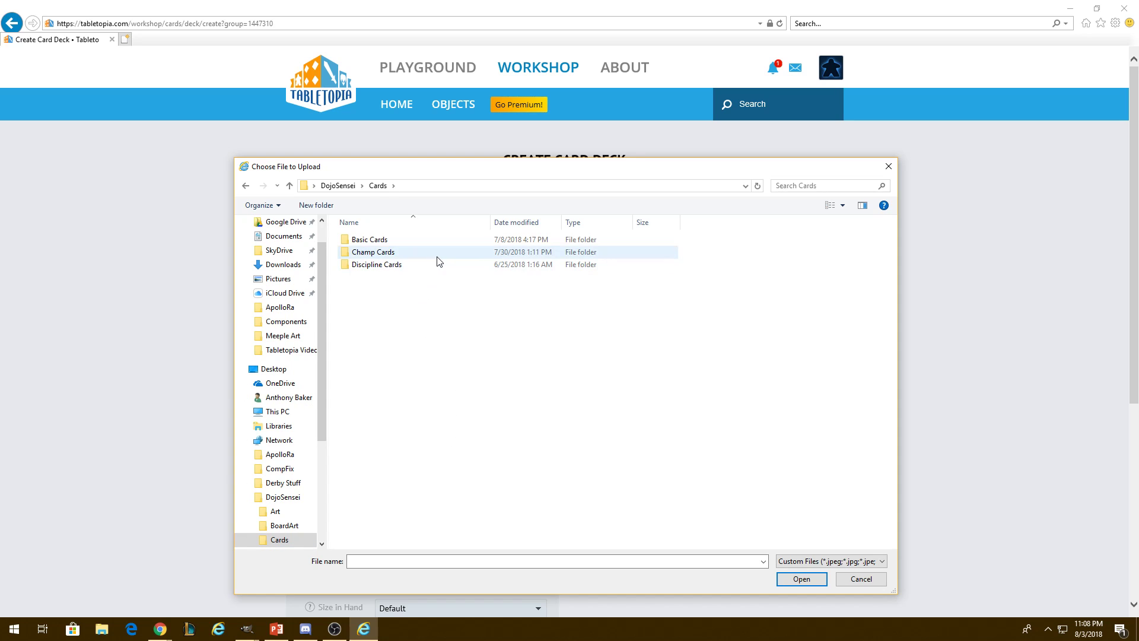
double_click(438, 265)
double_click(427, 278)
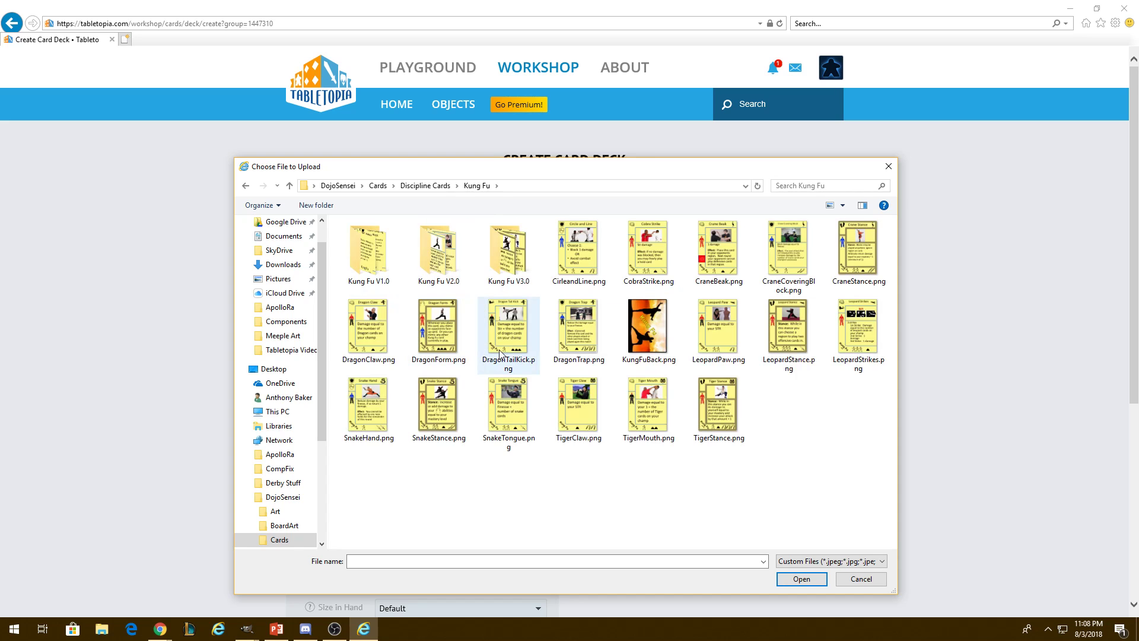
left_click(648, 326)
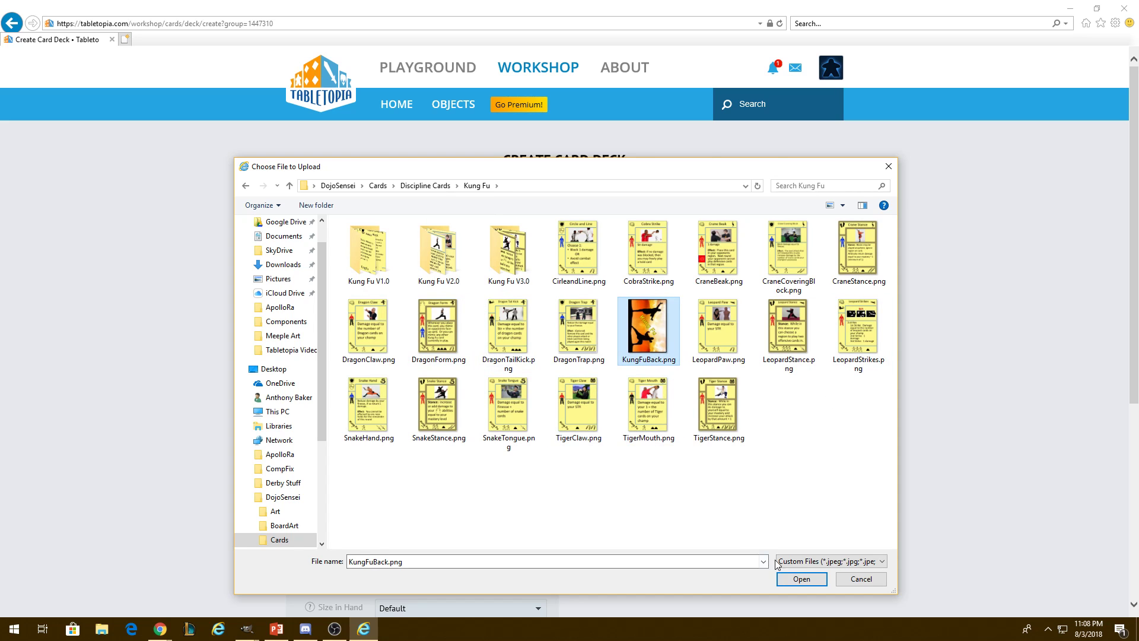
left_click(789, 578)
- Upload every image from CirleandLine.png through TigerStance.png as deck fronts, and remove the Kung Fu back image from the fronts
scroll(654, 385, "down", 2)
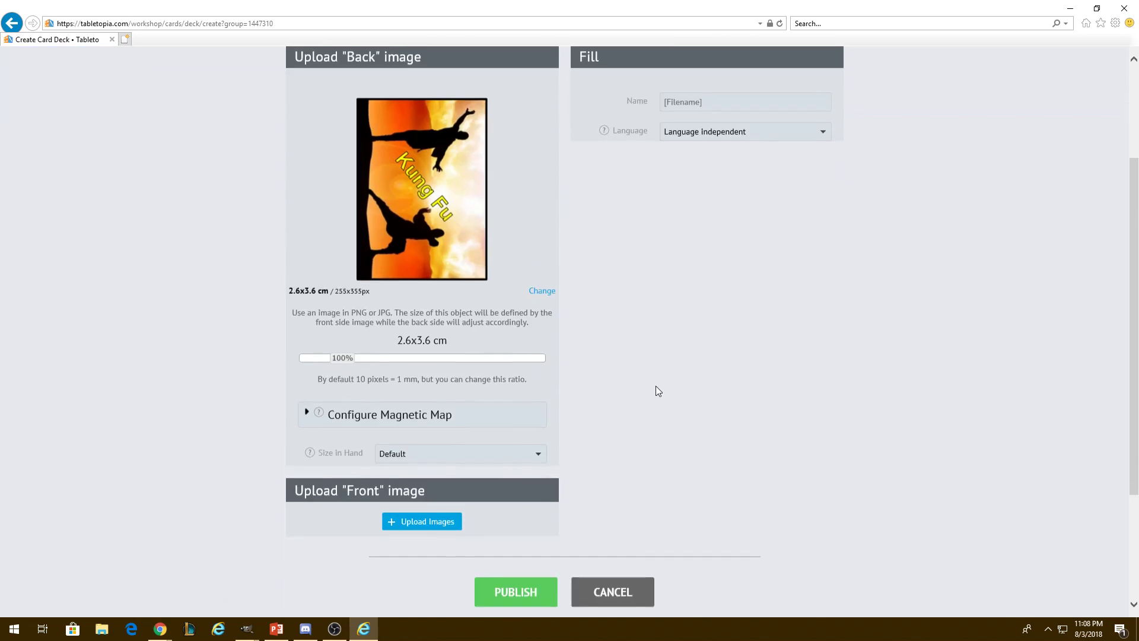
scroll(656, 386, "down", 2)
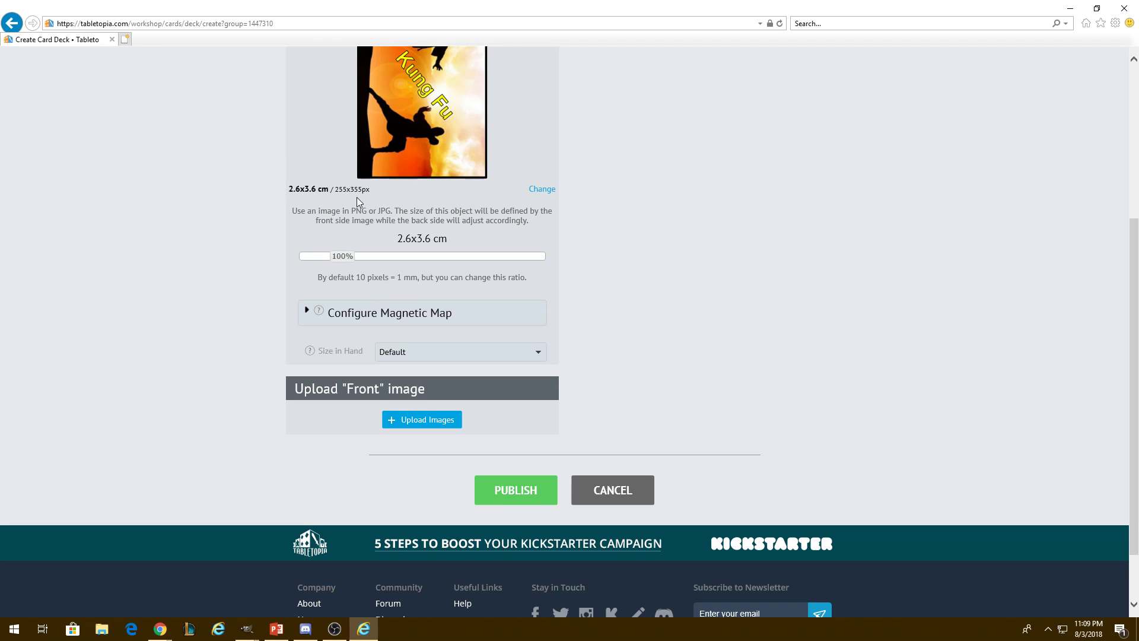
scroll(356, 212, "up", 3)
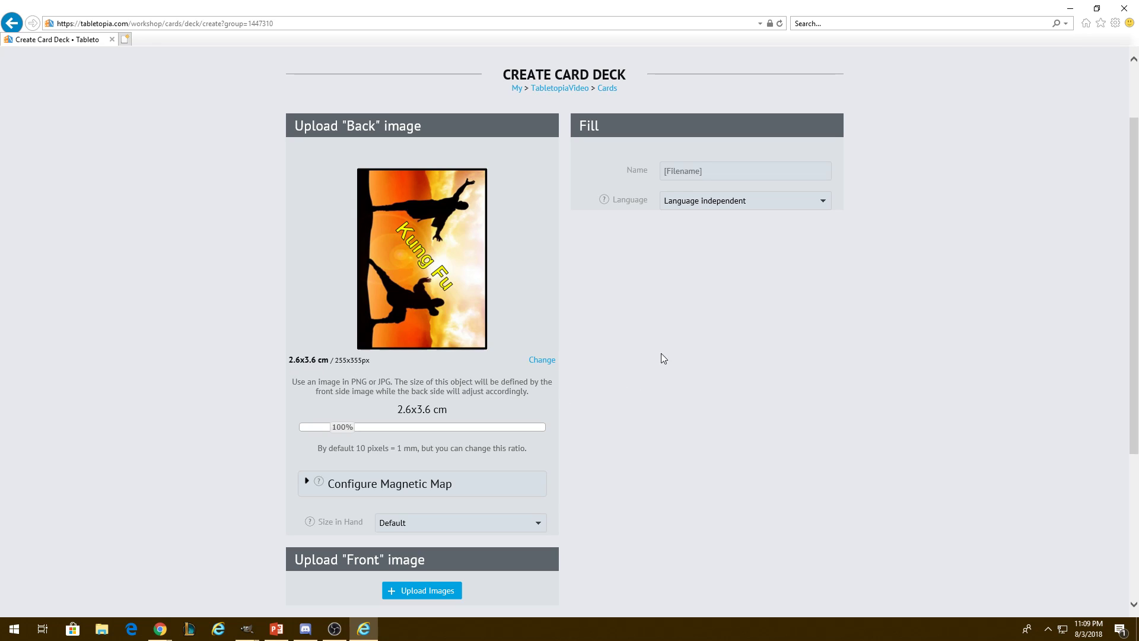
mouse_move(548, 271)
scroll(506, 366, "down", 1)
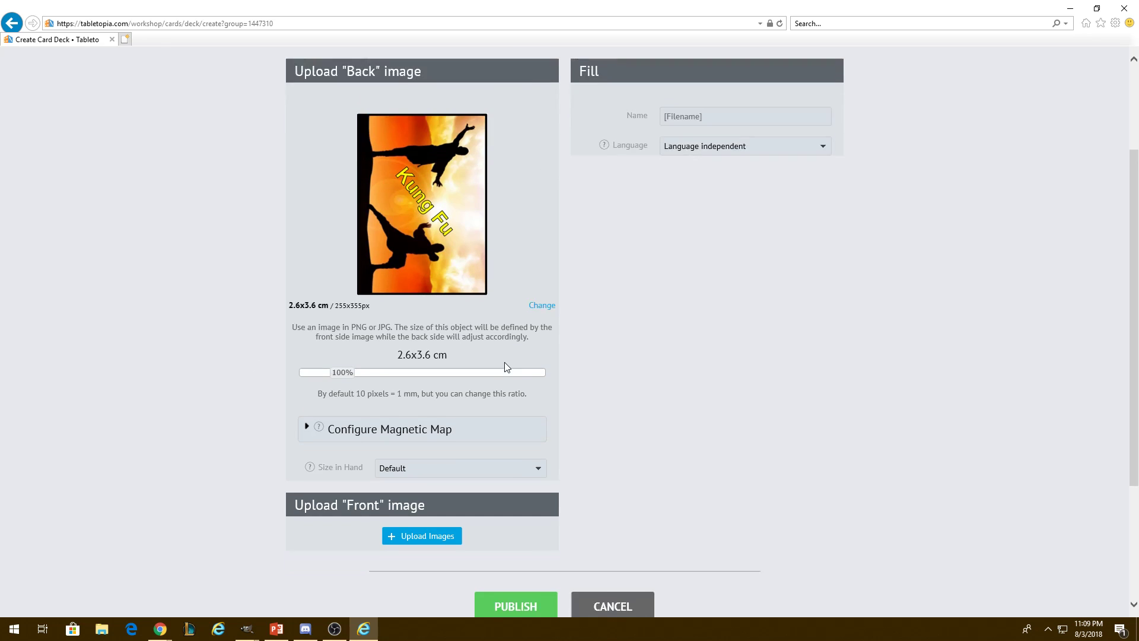
scroll(505, 365, "down", 3)
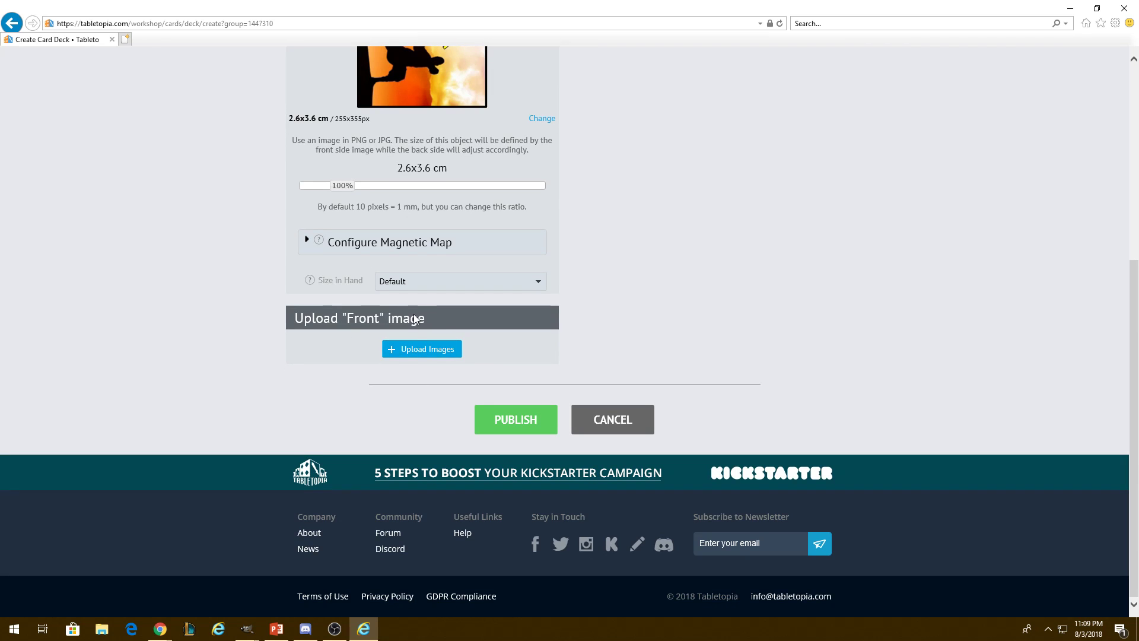
left_click(404, 350)
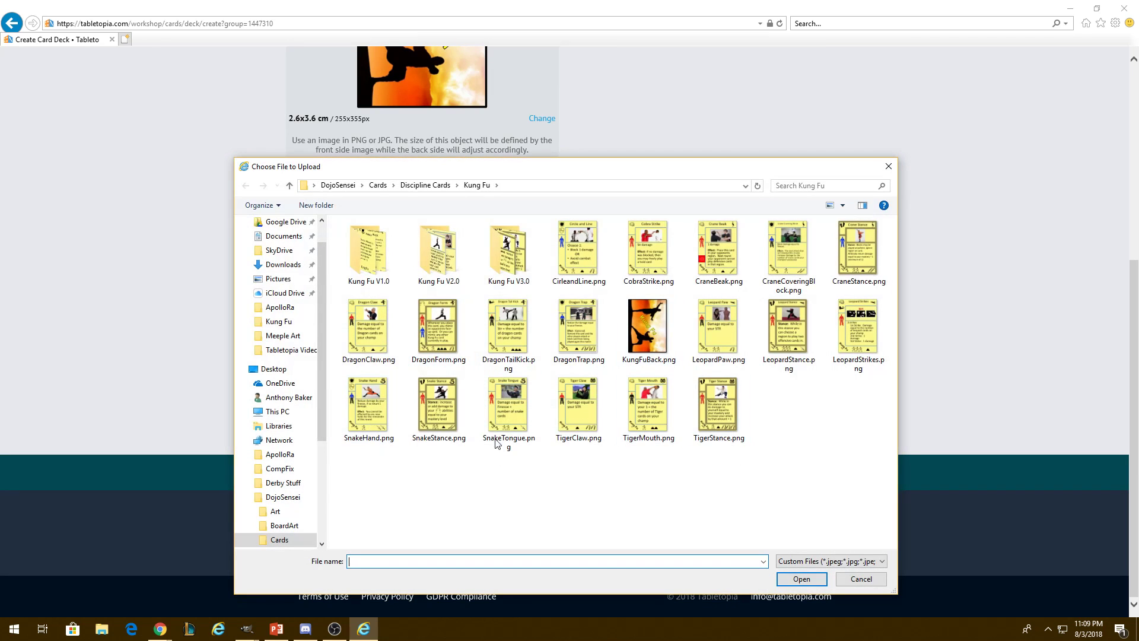
left_click(565, 267)
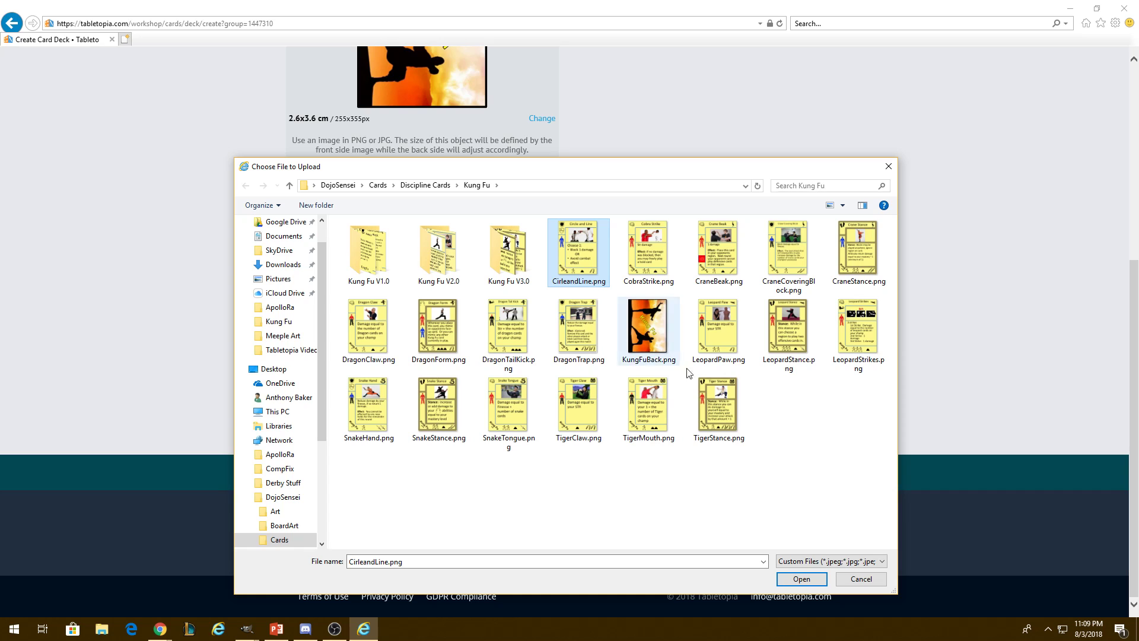
left_click(719, 414, "shift")
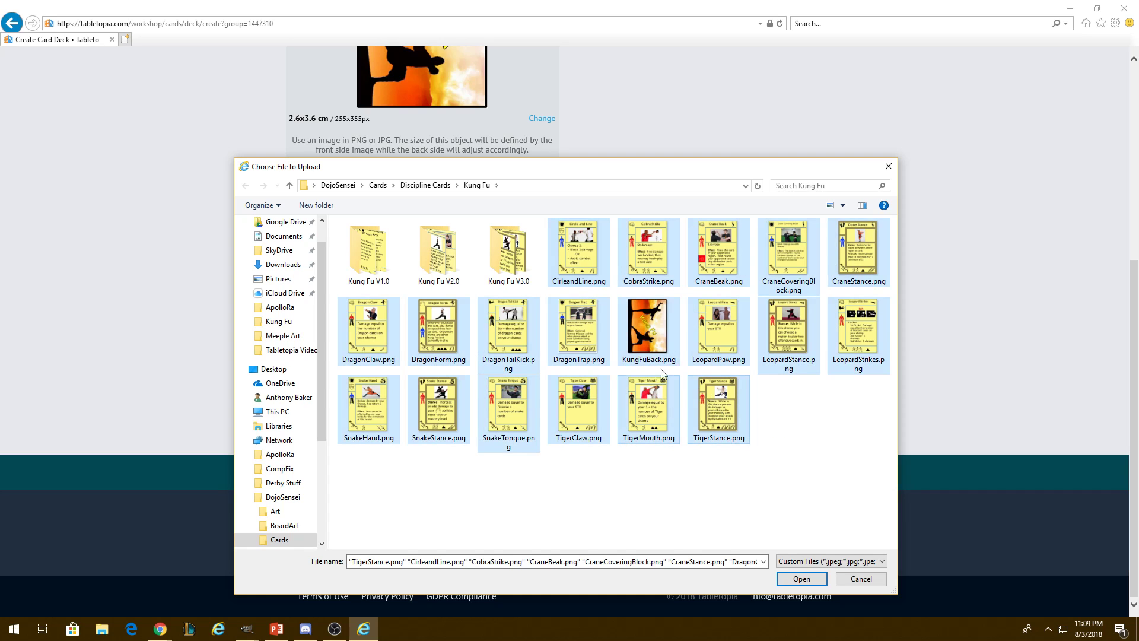
left_click(784, 577)
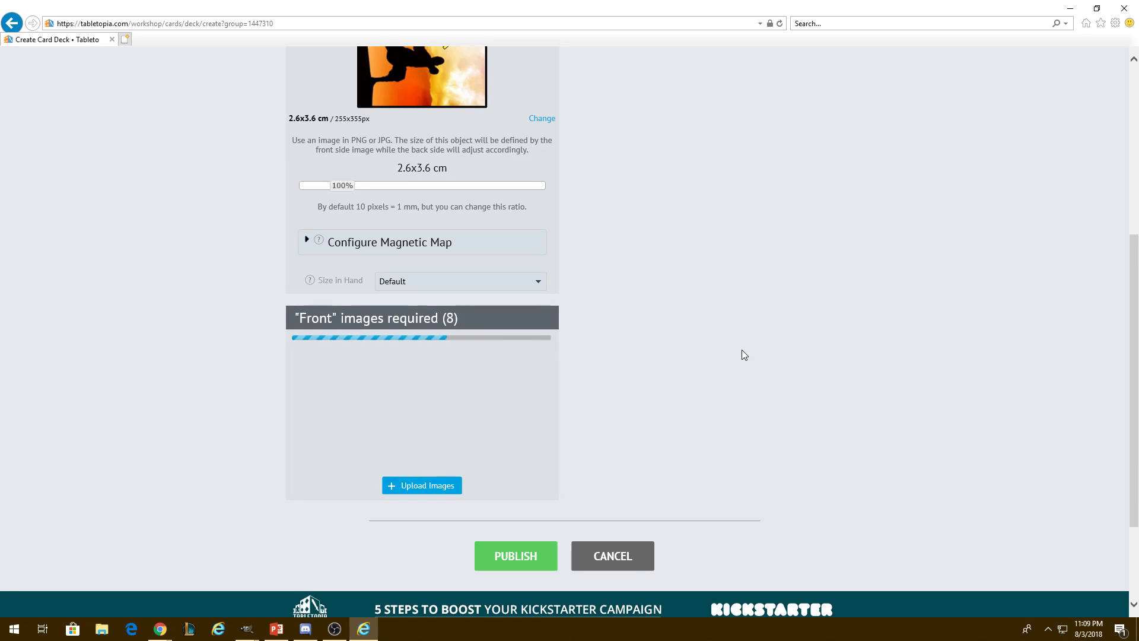
scroll(712, 374, "down", 1)
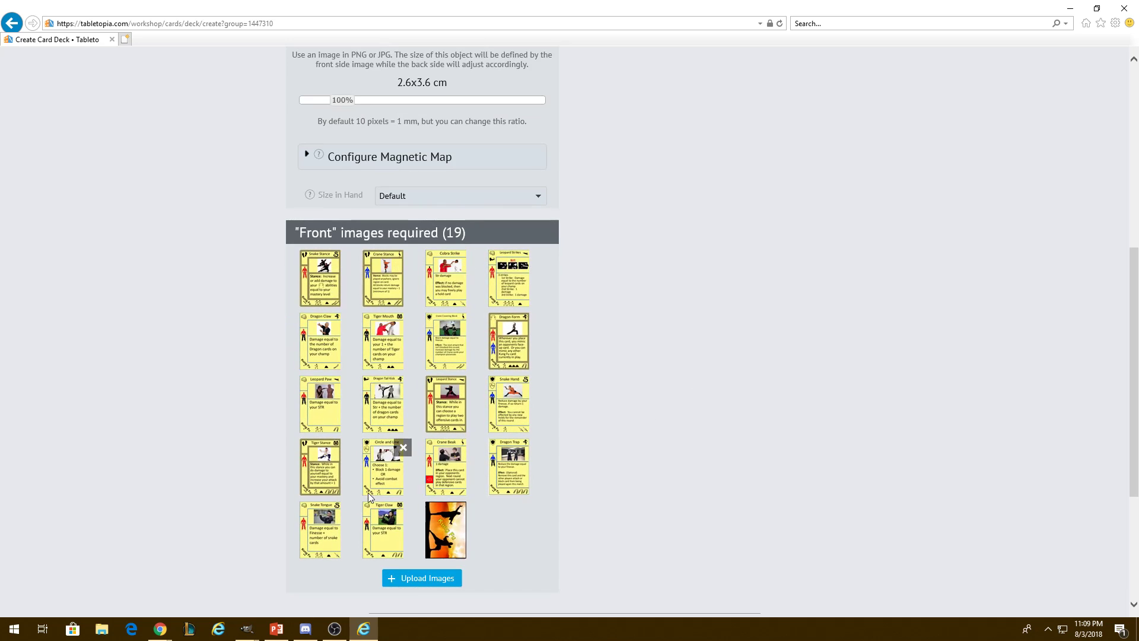
left_click(466, 510)
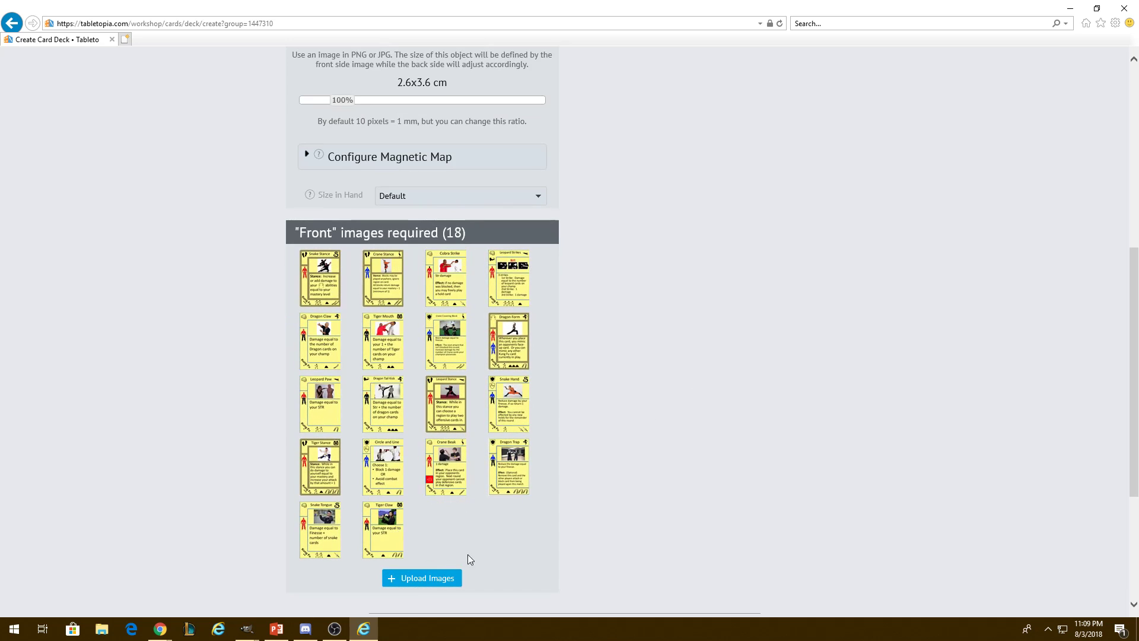
- Review the uploaded front images and examine the card deck's back image, physical size and scale setting
scroll(687, 483, "down", 3)
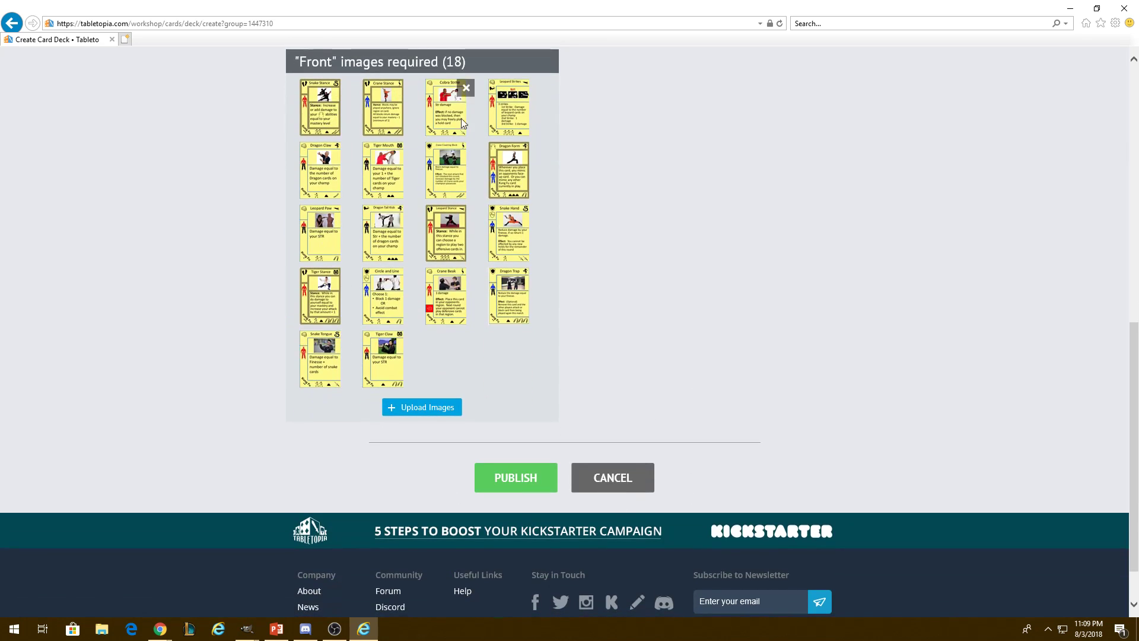
scroll(635, 337, "up", 3)
scroll(681, 340, "up", 3)
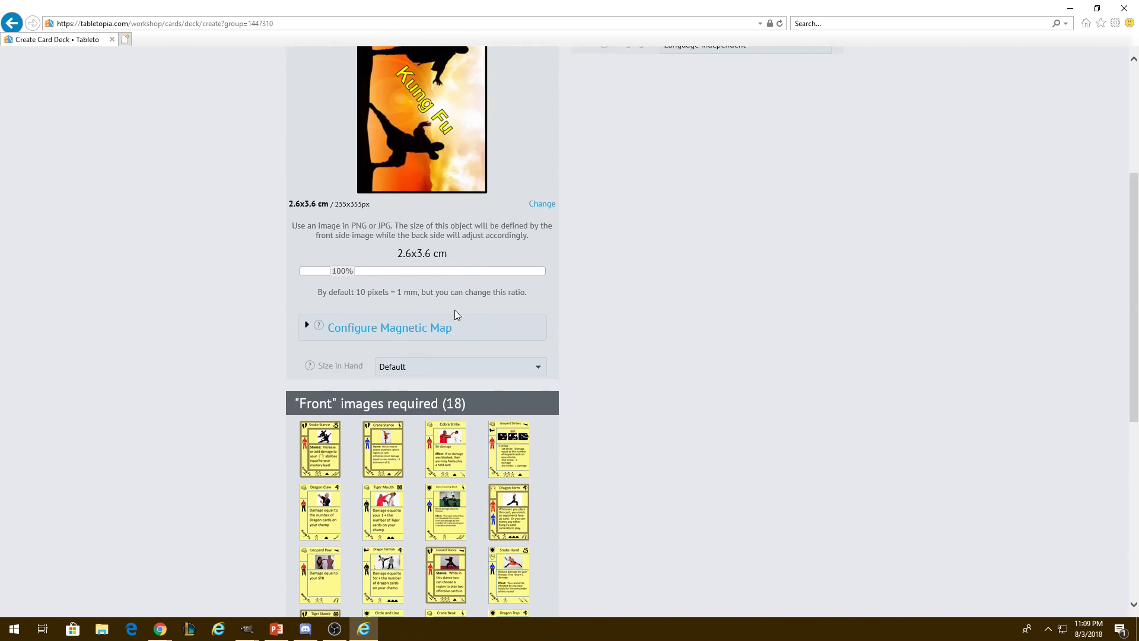
scroll(590, 317, "up", 3)
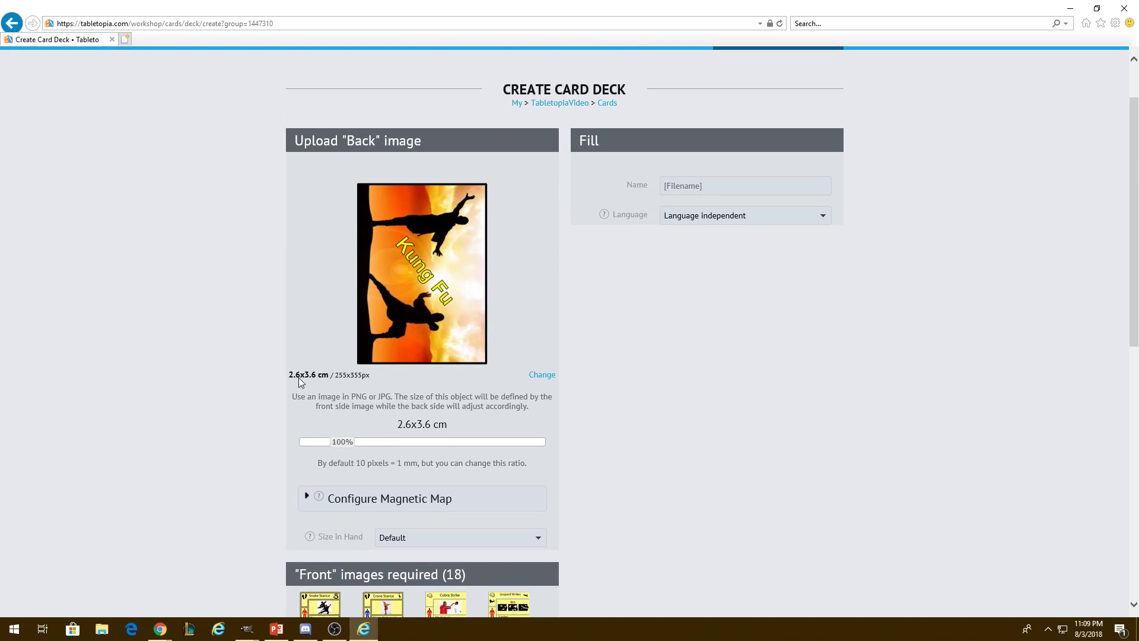
scroll(689, 468, "down", 3)
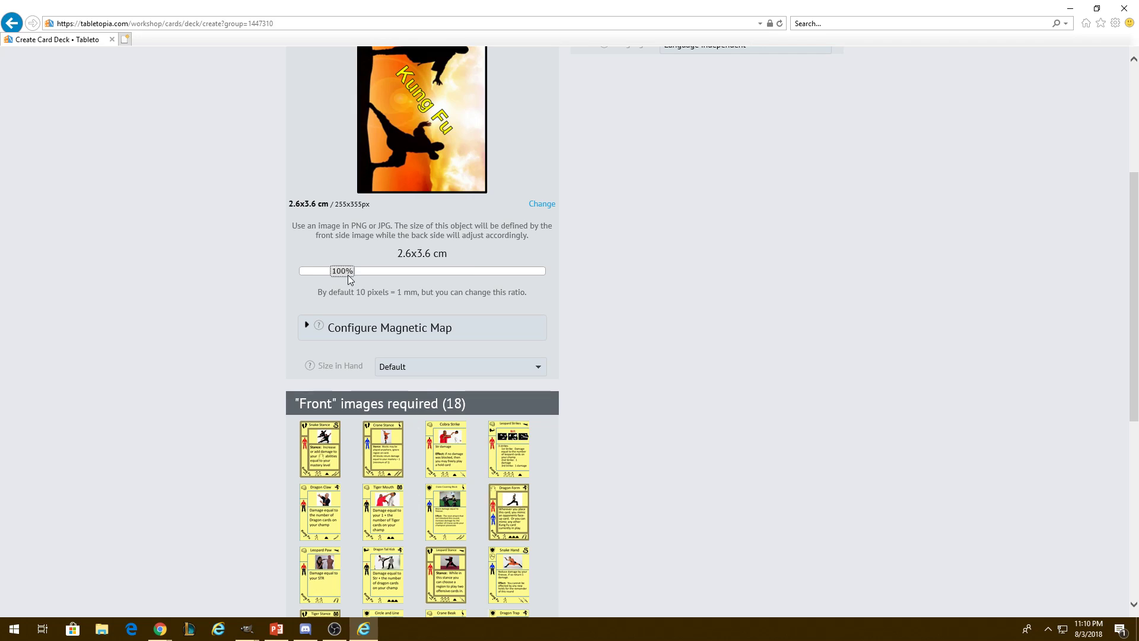
left_click_drag(348, 275, 350, 279)
scroll(602, 342, "up", 3)
scroll(604, 345, "down", 3)
scroll(607, 350, "up", 3)
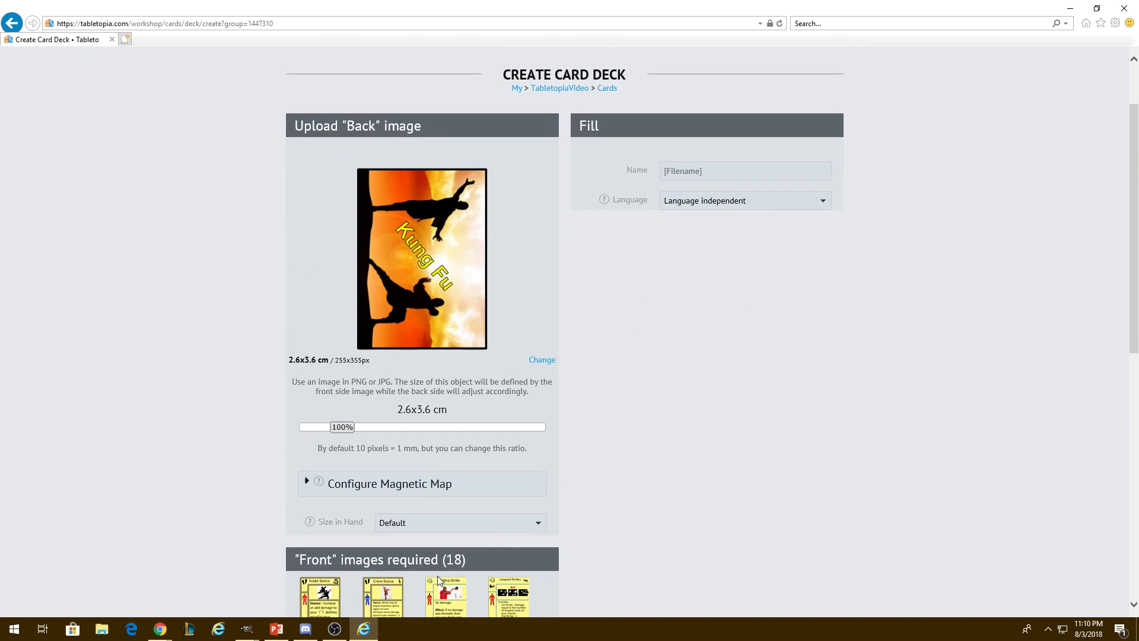
- Publish the Kung Fu card deck to the Cards group
scroll(588, 491, "down", 8)
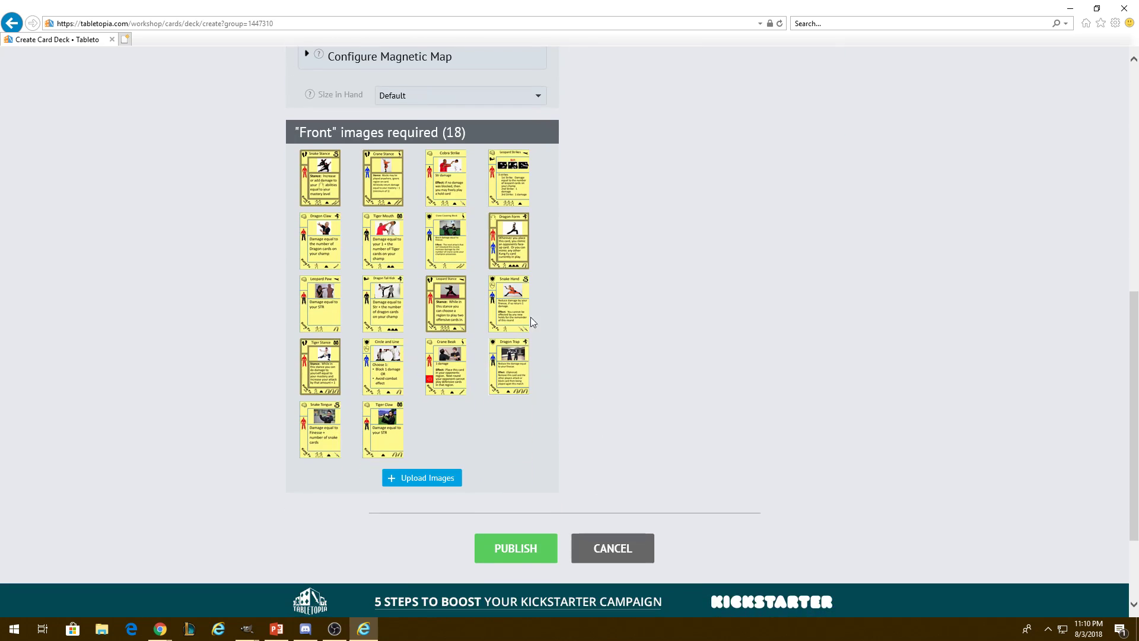
left_click(504, 552)
left_click(532, 406)
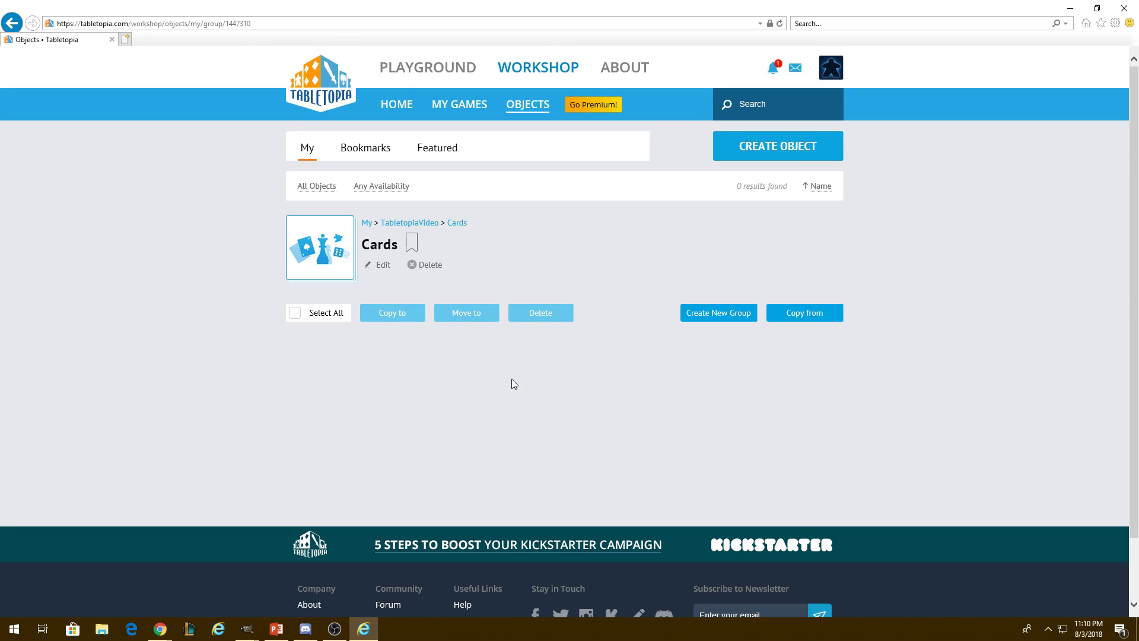
- Return to the TabletopiaVideo folder, open its Tiles group and start creating a tile deck there
left_click(408, 225)
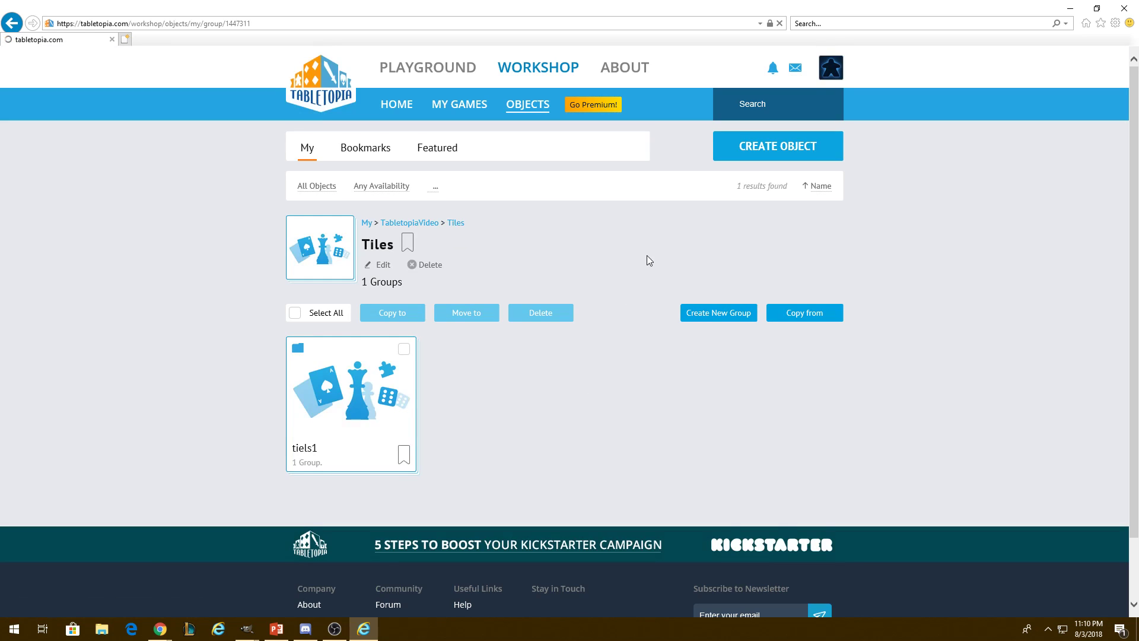
left_click(753, 147)
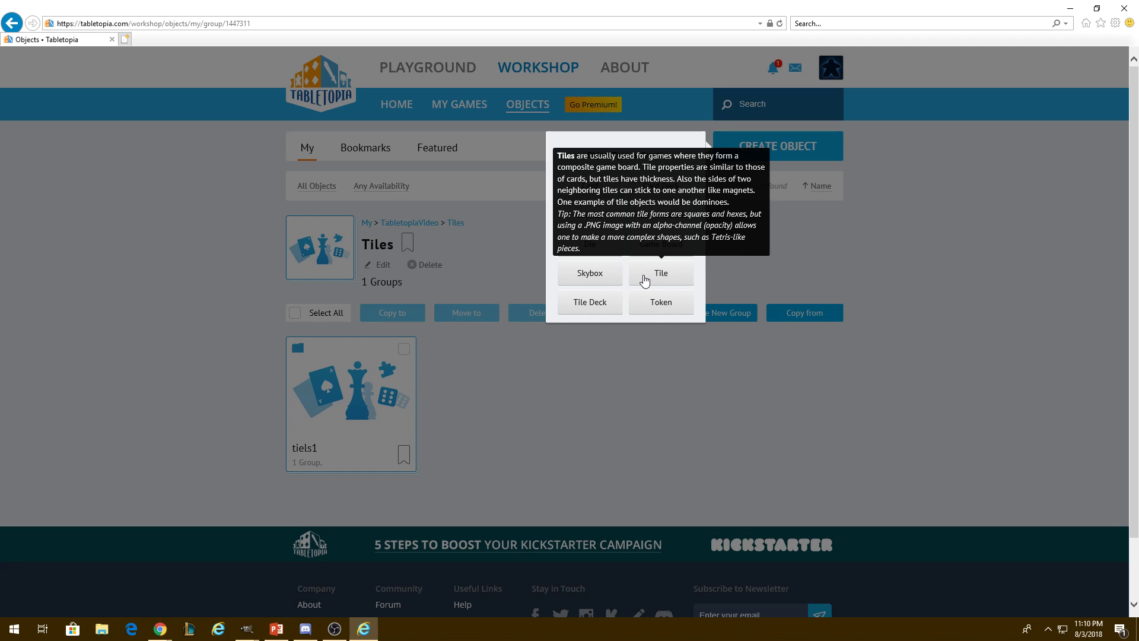
left_click(606, 308)
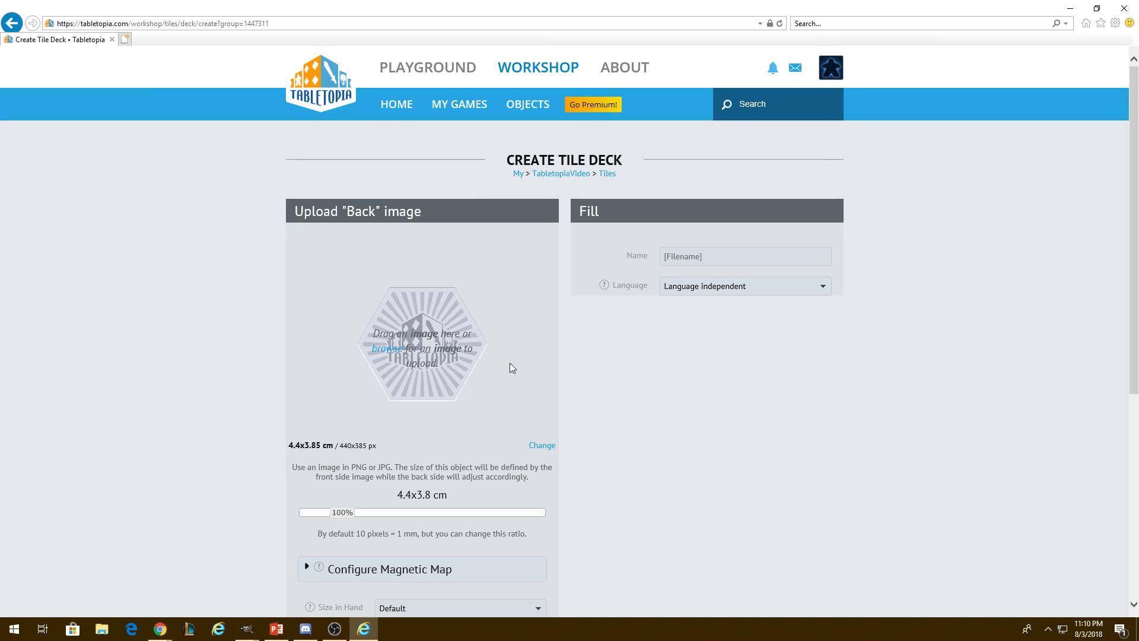
- Upload LBack.png from the DojoSensei Components > Tiles > LShapes folder as the tile deck's back image
scroll(658, 412, "down", 3)
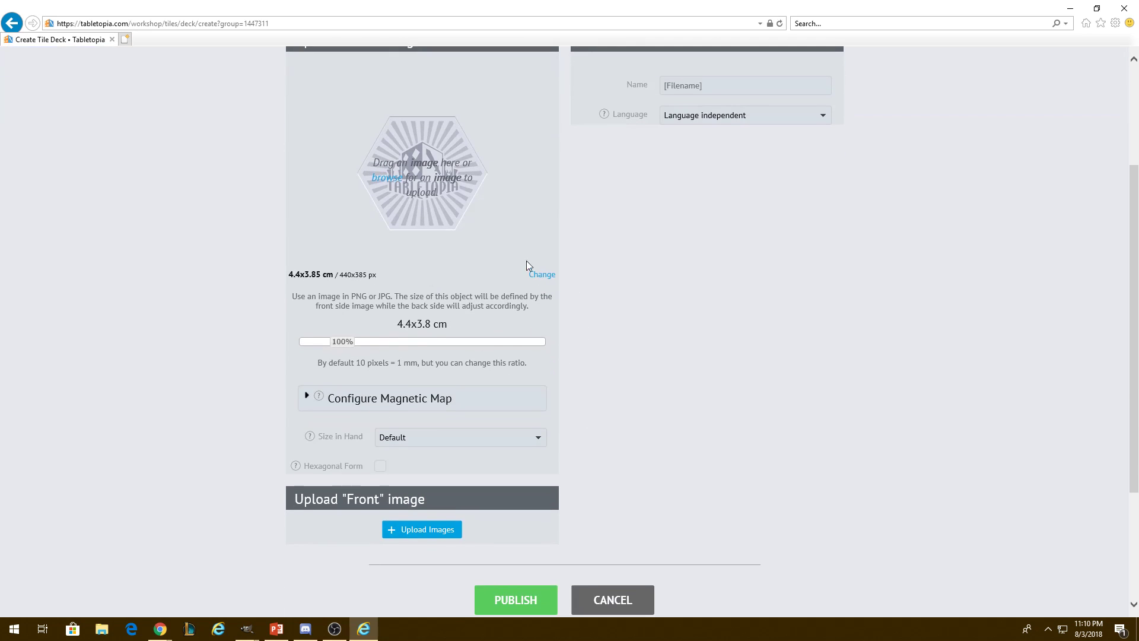
left_click(537, 275)
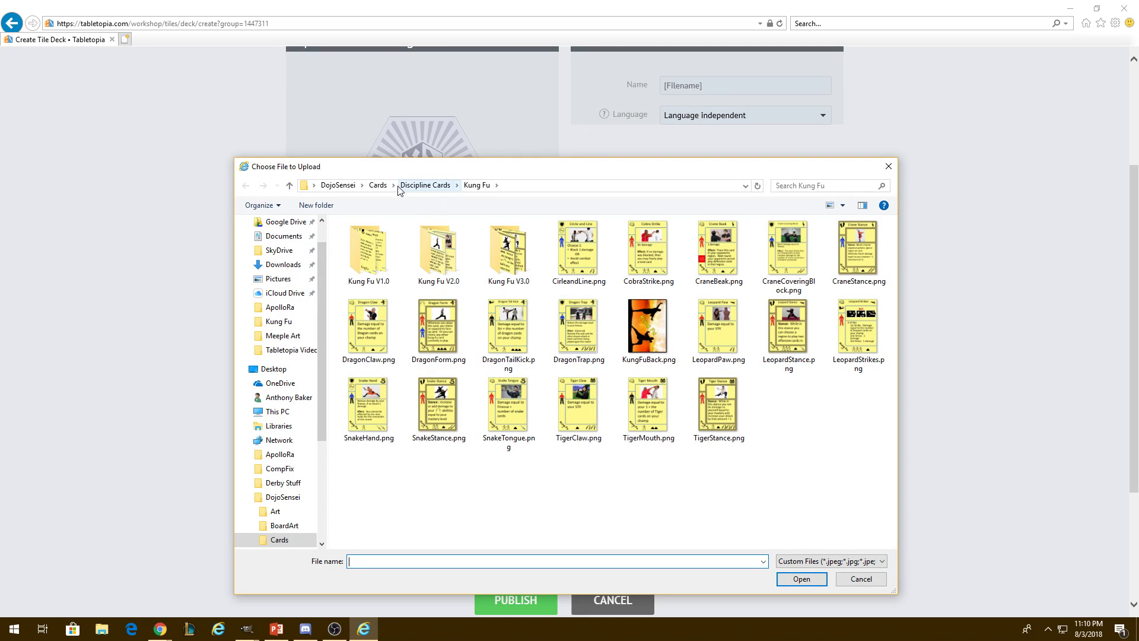
left_click(337, 185)
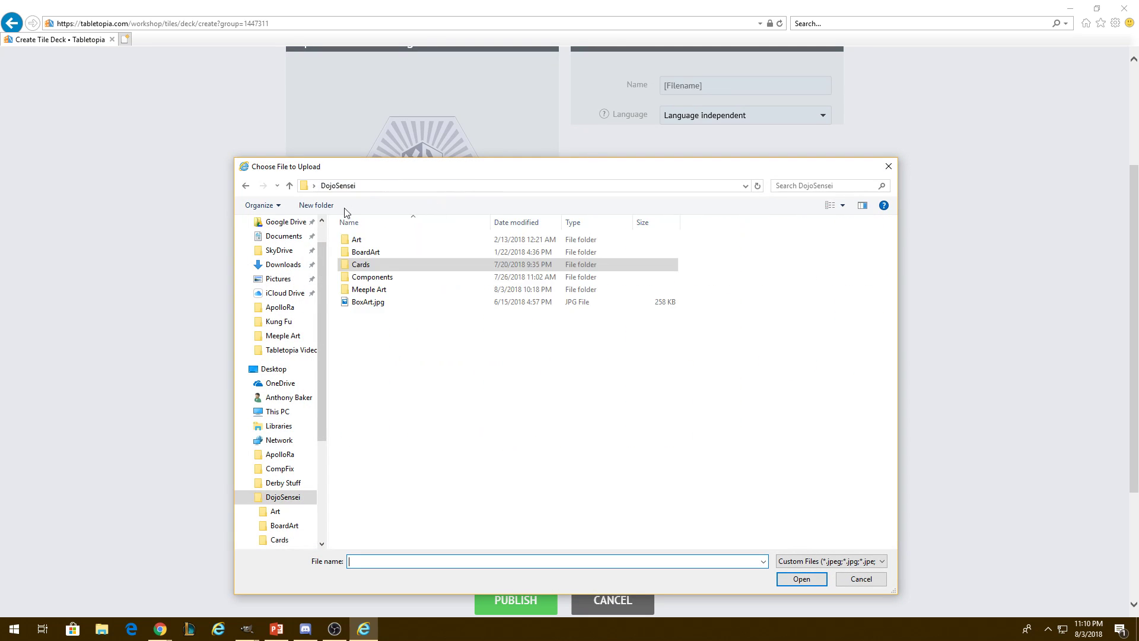
double_click(398, 278)
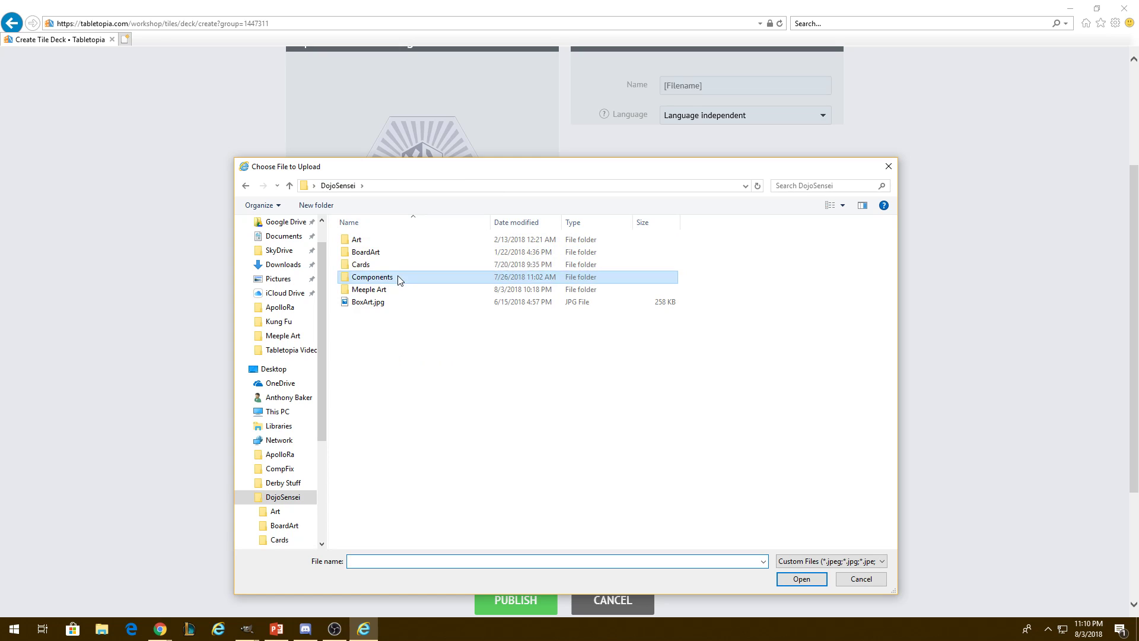
double_click(400, 316)
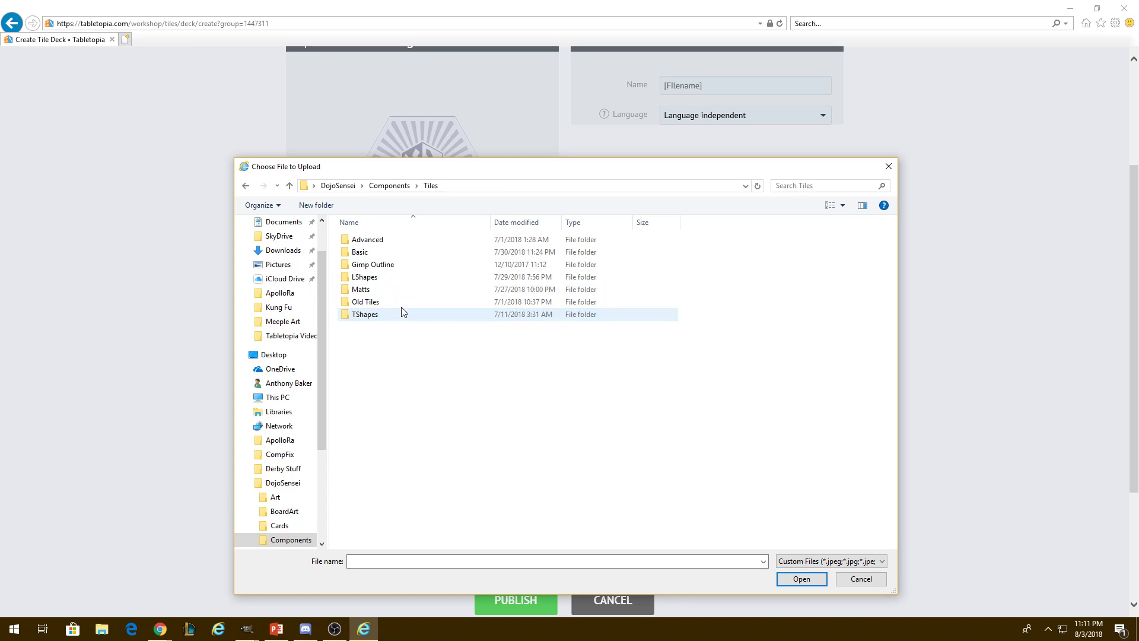
double_click(392, 277)
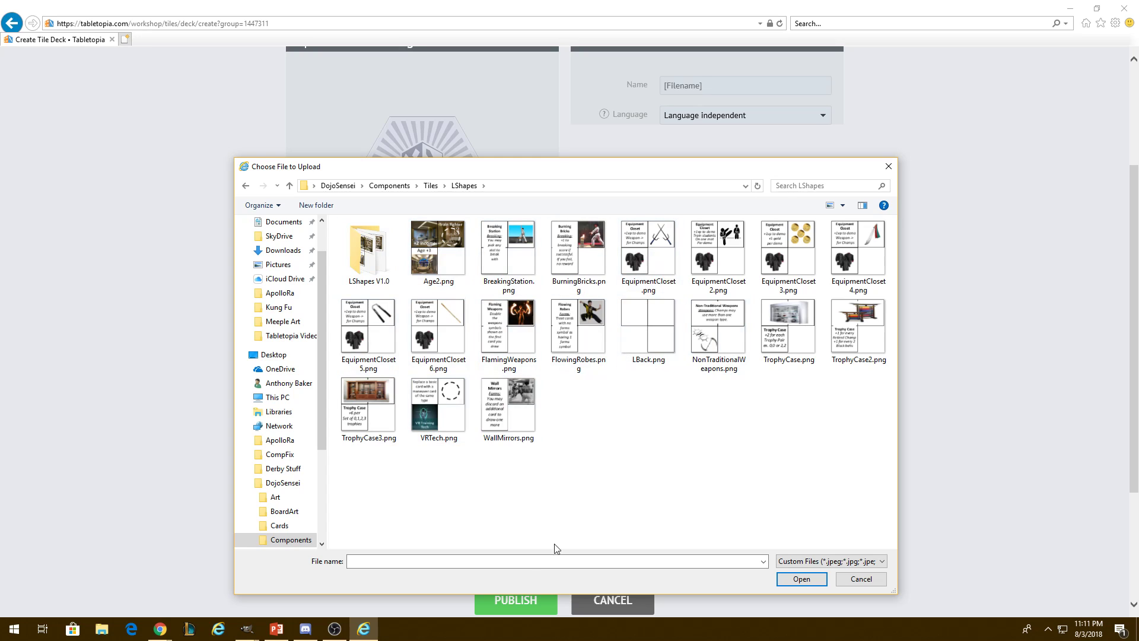
left_click(448, 252)
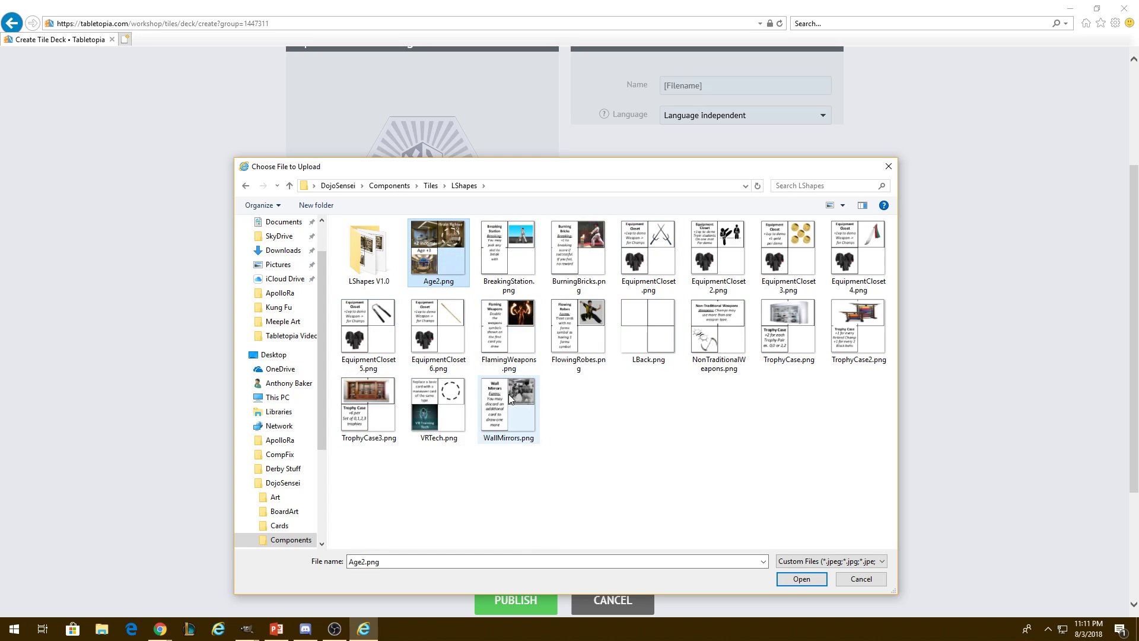
left_click(644, 342)
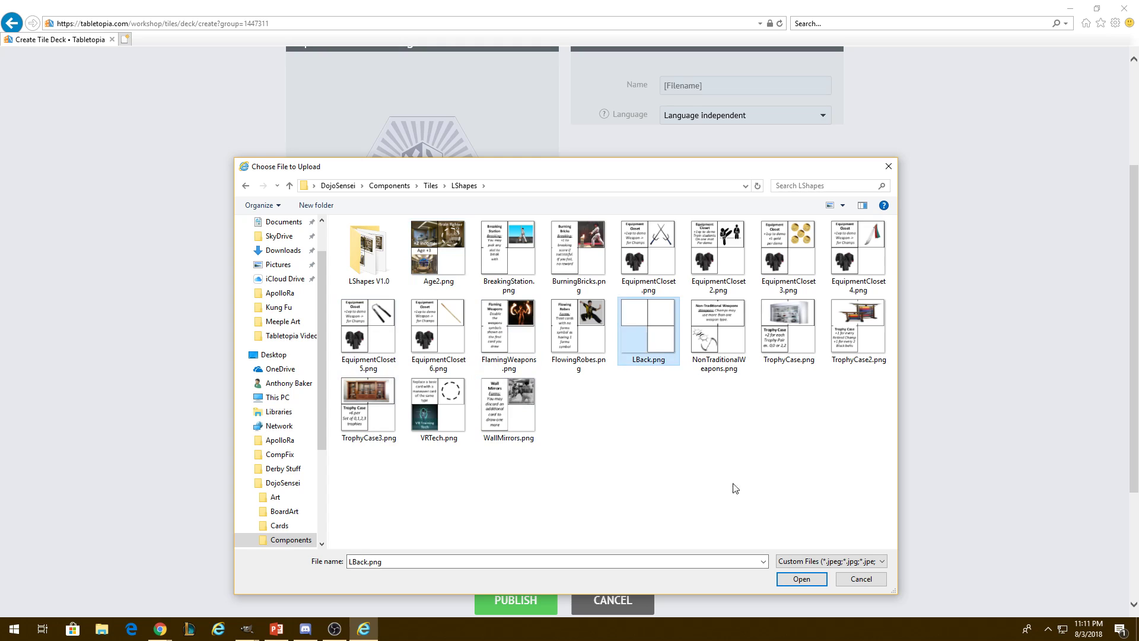
left_click(798, 578)
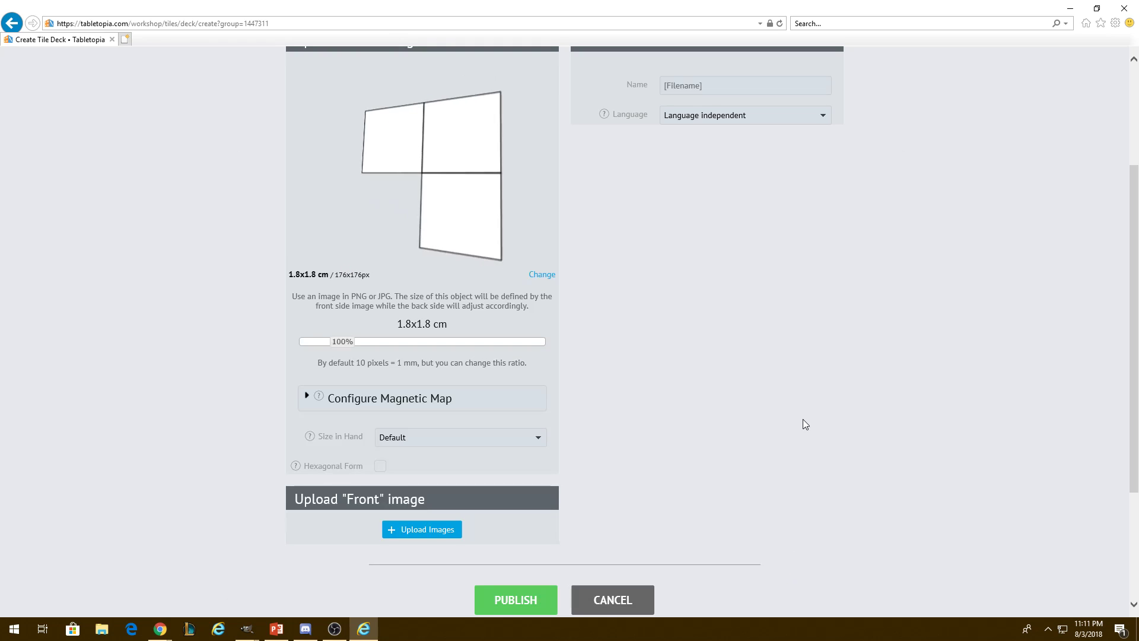
- Upload every image from Age2.png through WallMirrors.png as tile fronts, and remove the blank L-shaped back image from the fronts
scroll(771, 427, "down", 3)
left_click(420, 443)
left_click(457, 254)
left_click(508, 419, "shift")
left_click(800, 578)
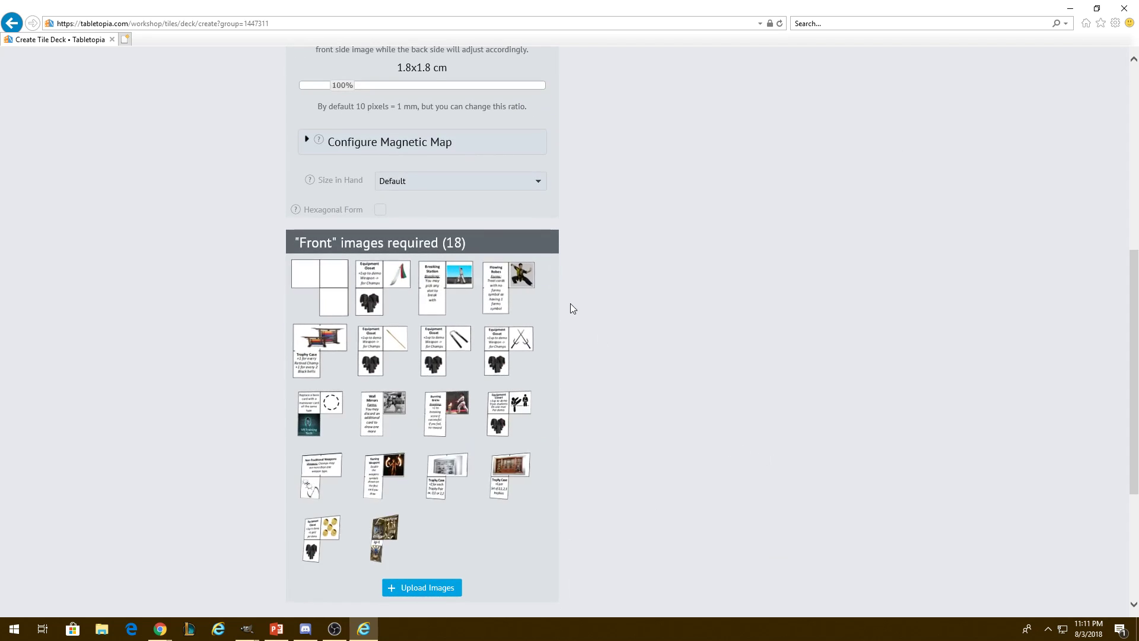
scroll(749, 410, "up", 5)
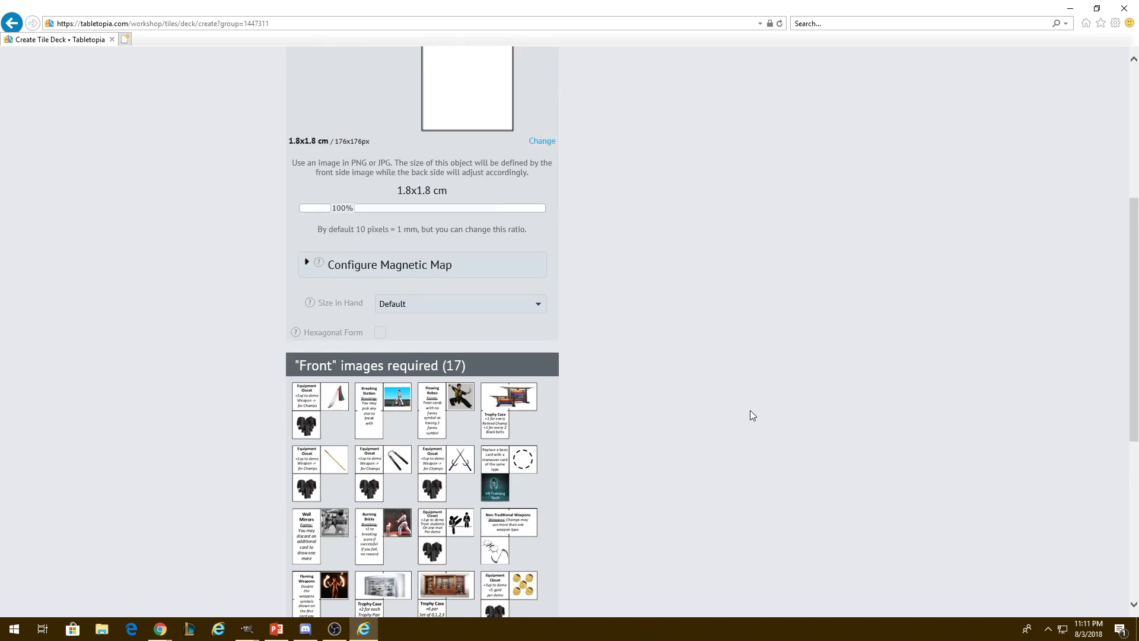
scroll(749, 410, "down", 5)
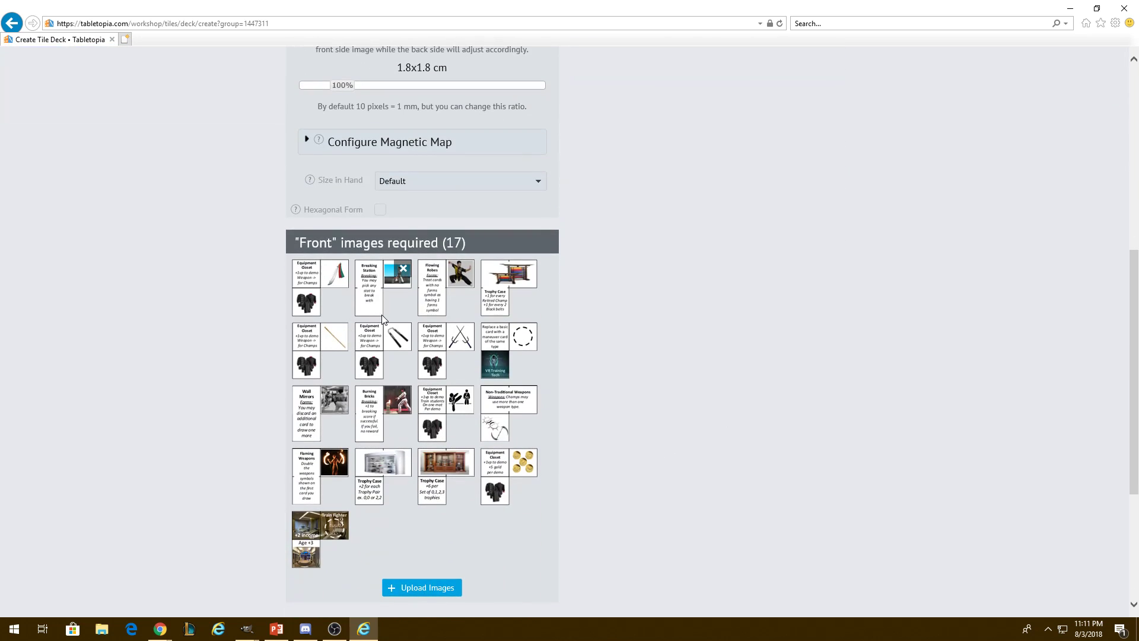
- Check the back and front images, and publish the L-shaped tile deck to the Tiles group
scroll(711, 412, "up", 4)
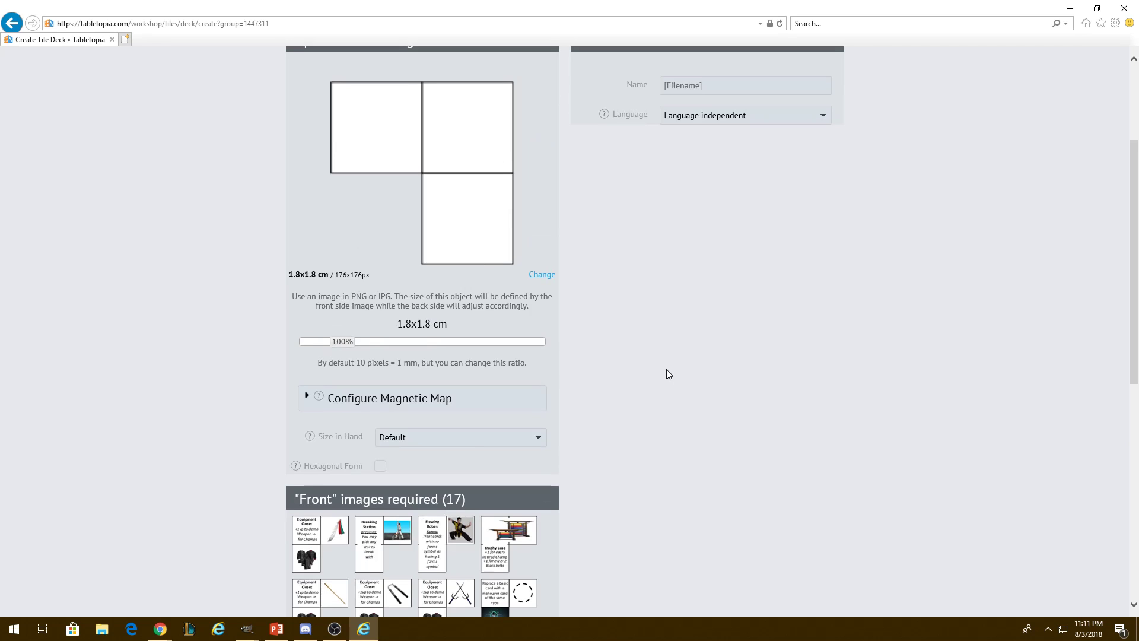
scroll(667, 373, "down", 1)
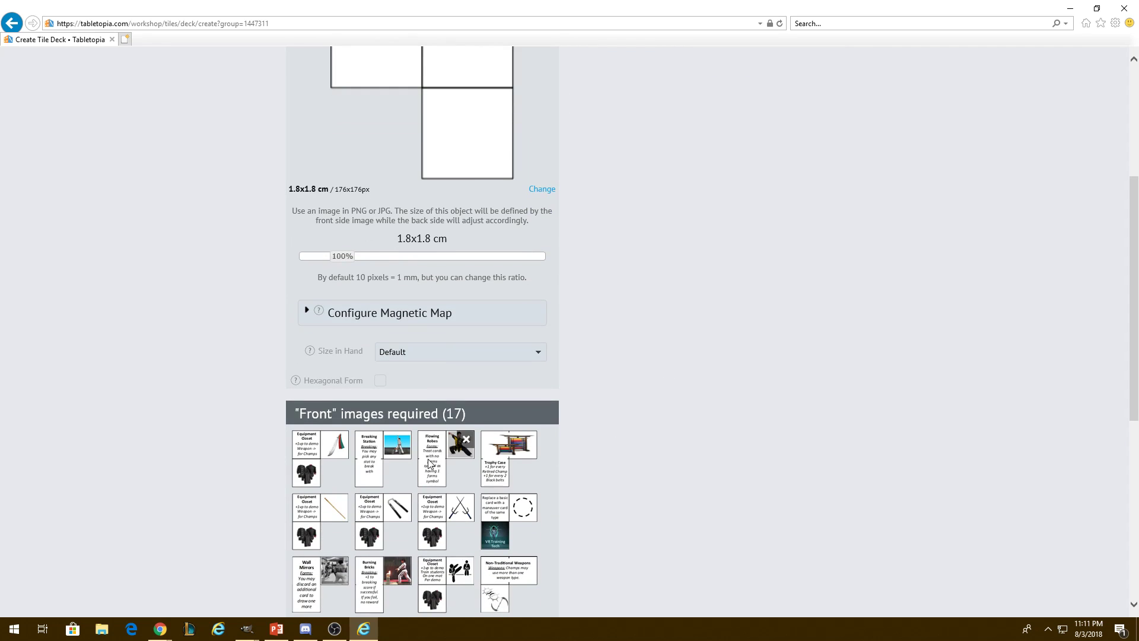
scroll(469, 277, "up", 2)
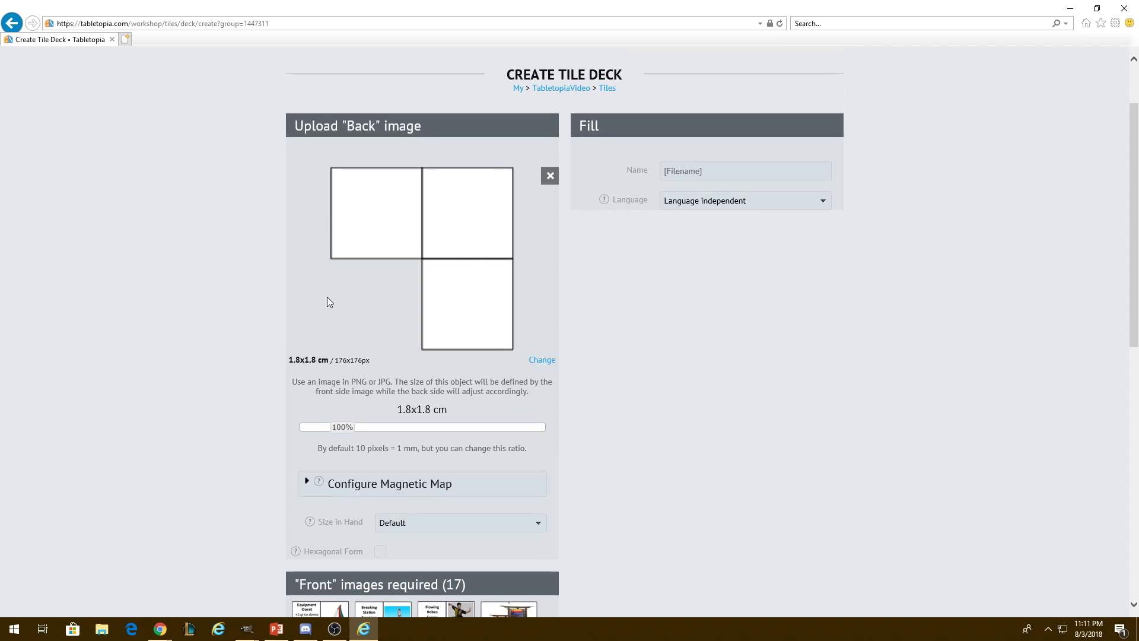
scroll(447, 242, "down", 5)
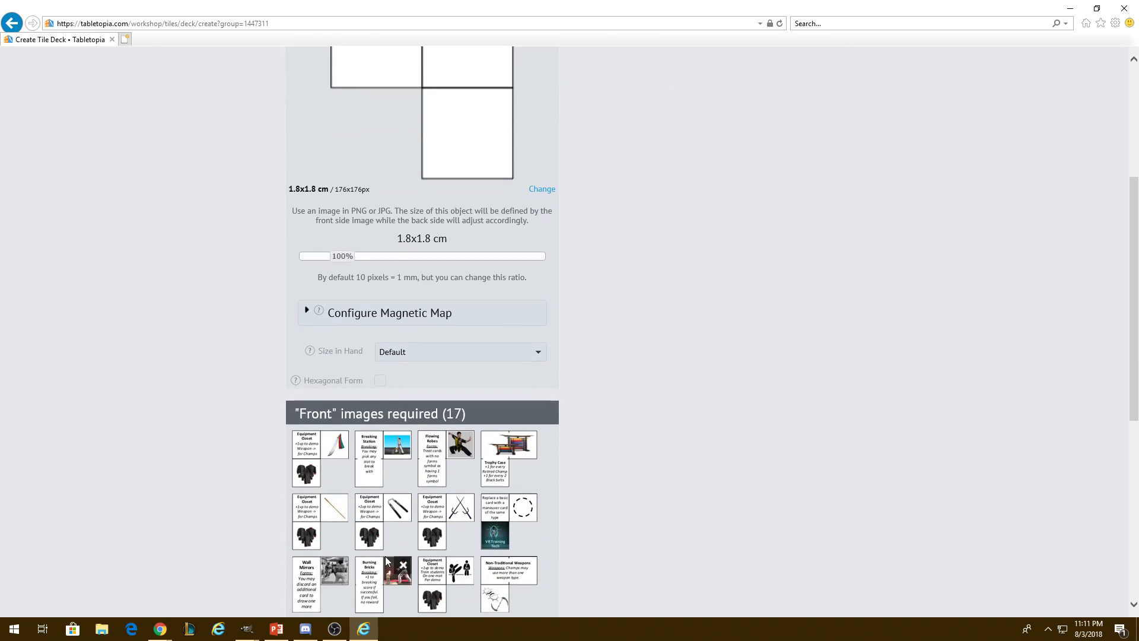
left_click(549, 571)
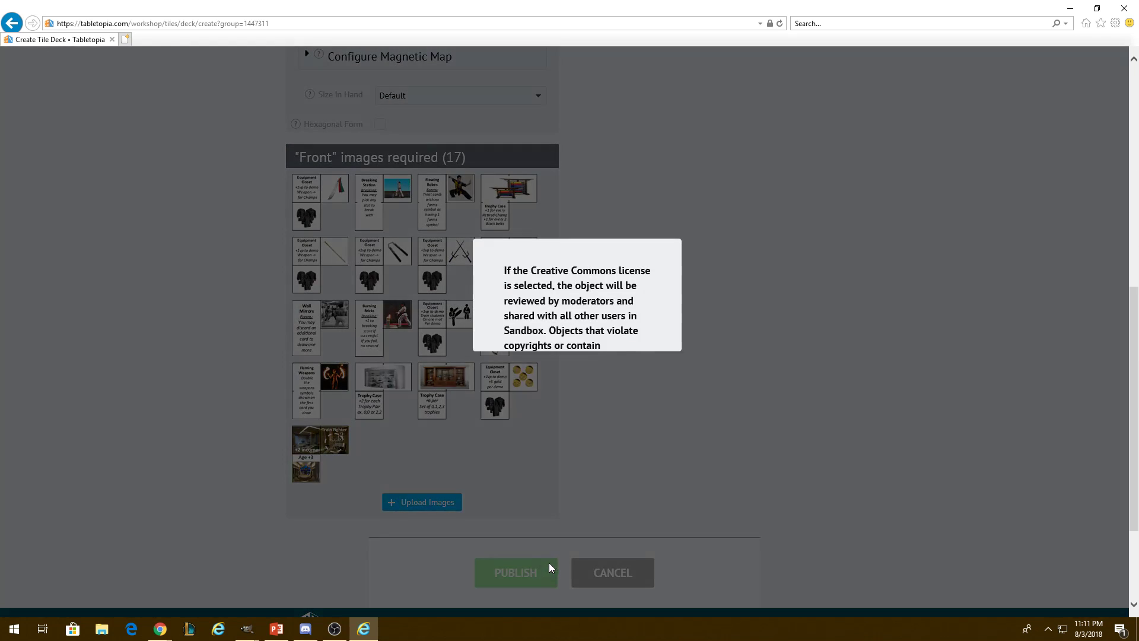
left_click(555, 404)
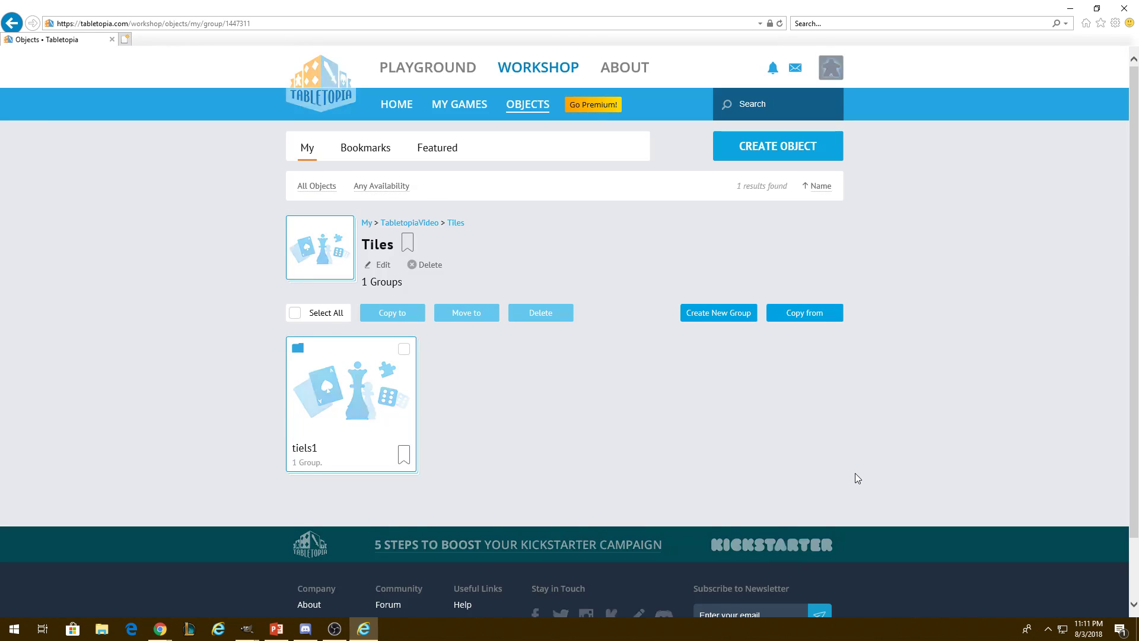
- Return to the TabletopiaVideo folder, open its Cards group and turn on the group's Random element
left_click(410, 225)
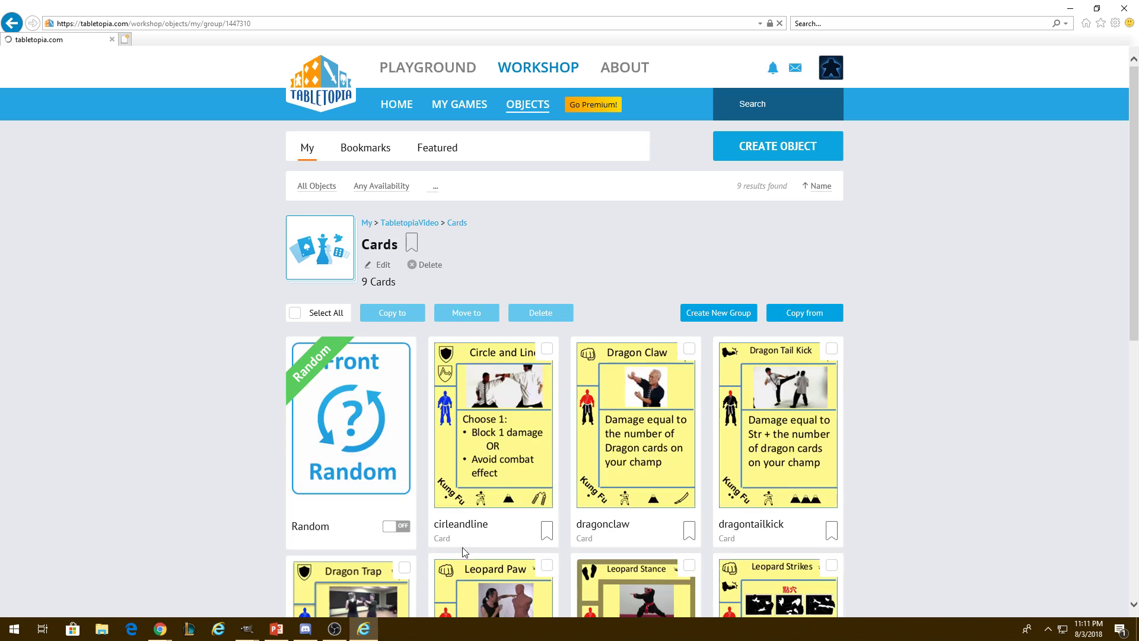
scroll(945, 405, "down", 10)
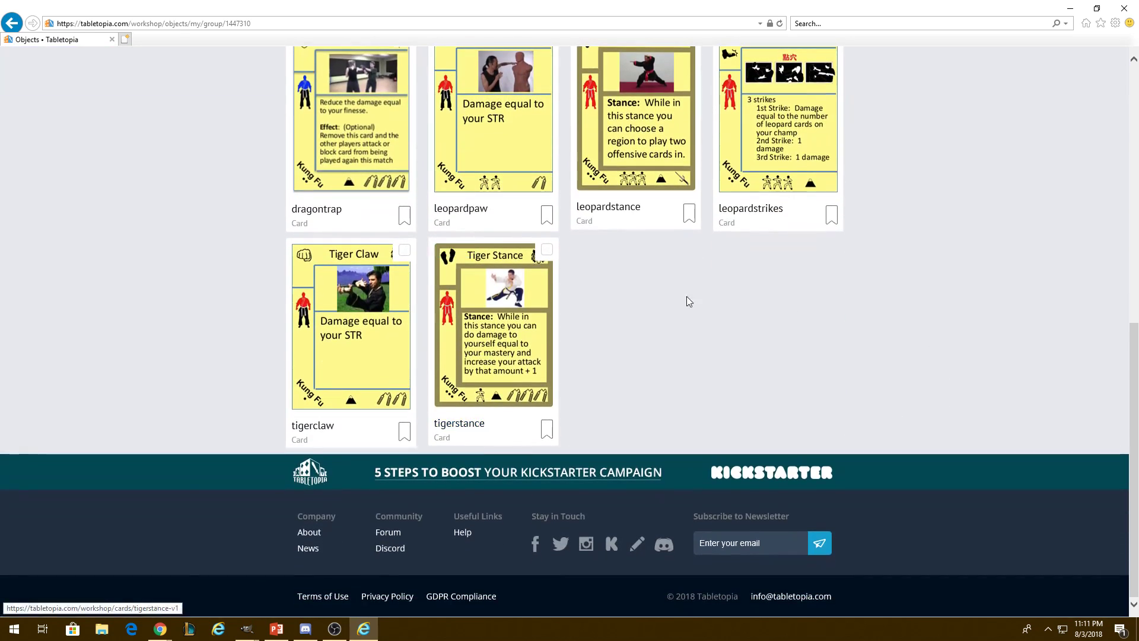
scroll(867, 342, "up", 8)
scroll(876, 347, "down", 7)
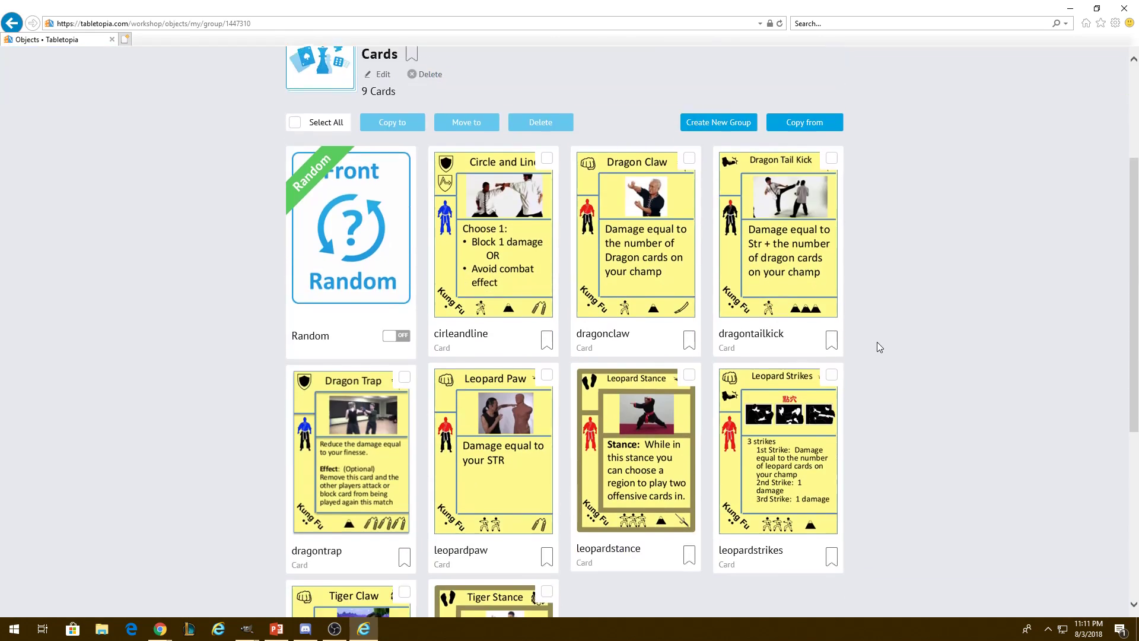
scroll(870, 349, "up", 1)
scroll(878, 343, "up", 4)
scroll(882, 339, "down", 4)
scroll(881, 339, "up", 4)
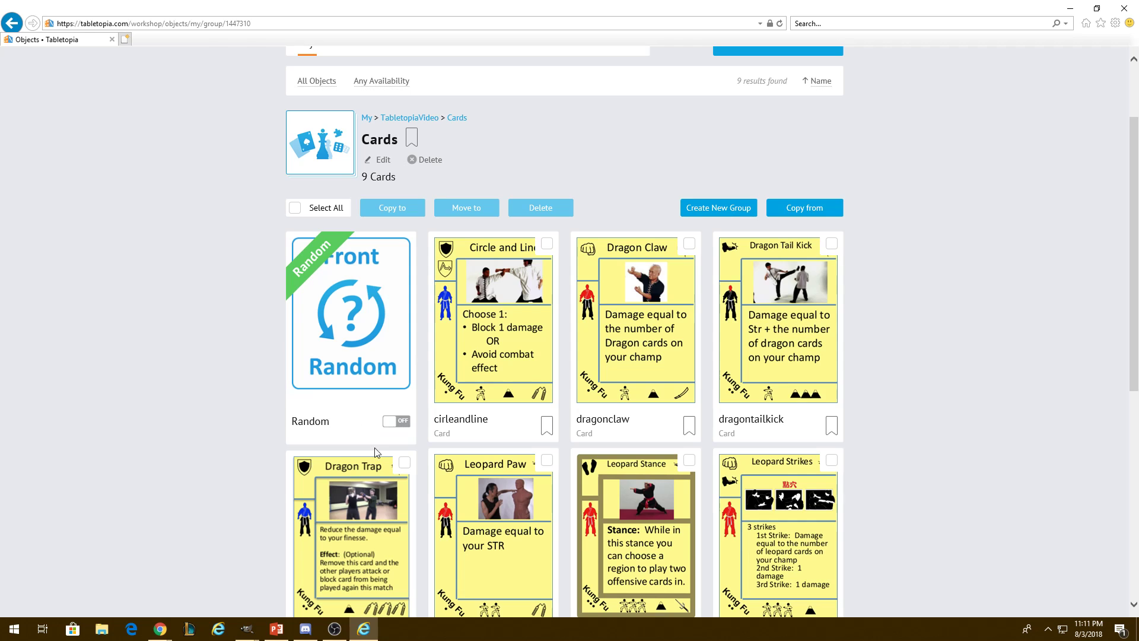
left_click(403, 421)
left_click(322, 337)
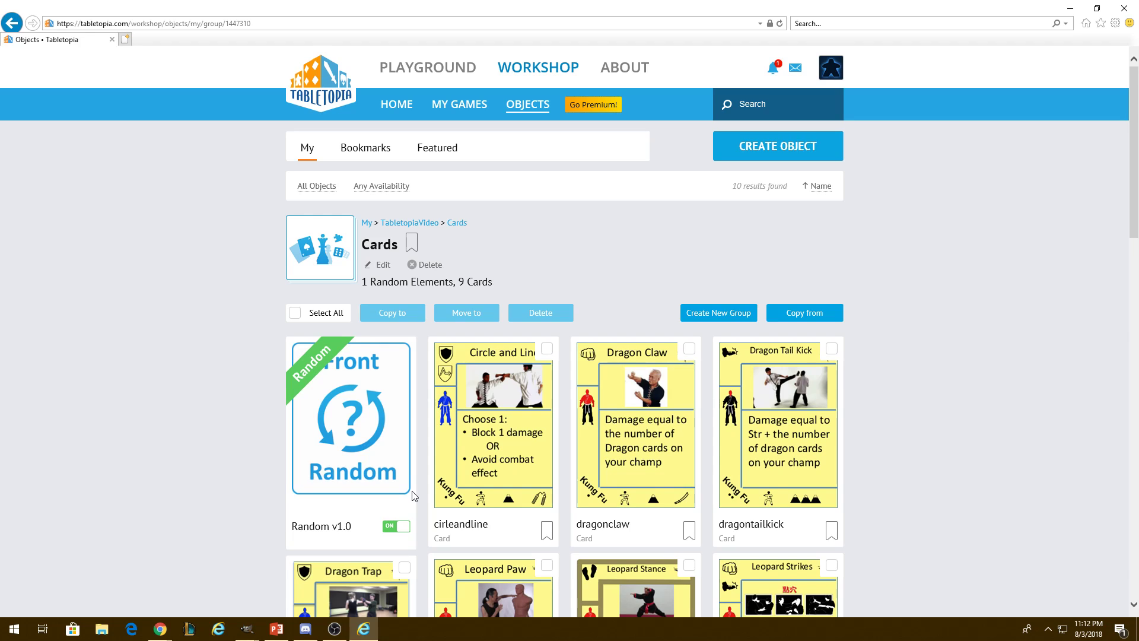
- Look through the cards in the Cards group and open the leopardstance card for editing
scroll(918, 386, "down", 10)
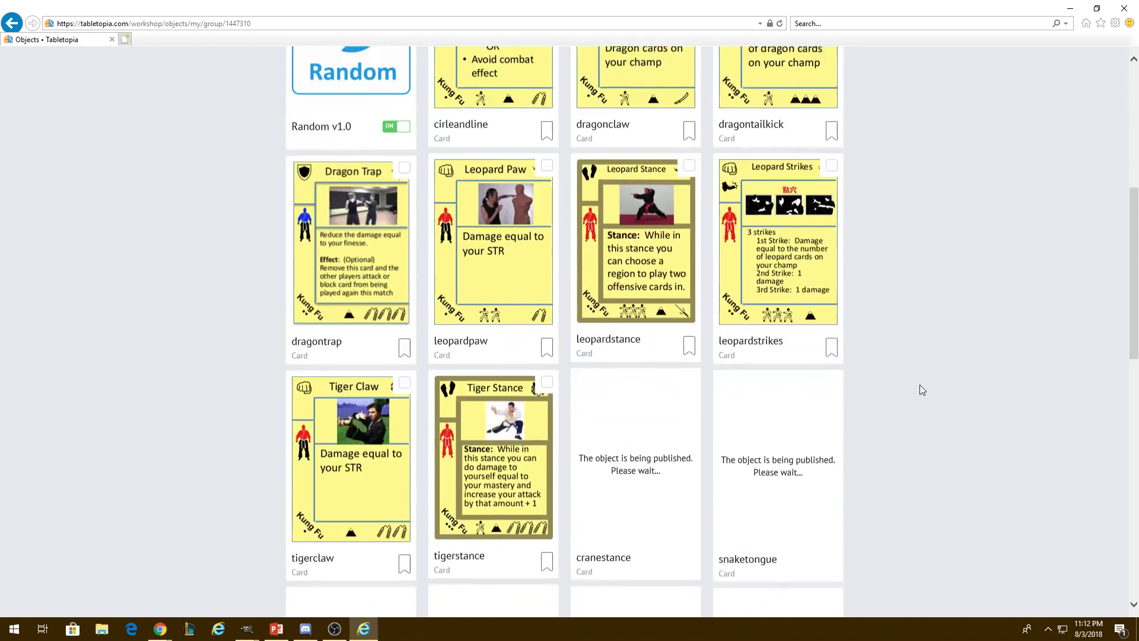
scroll(494, 504, "down", 4)
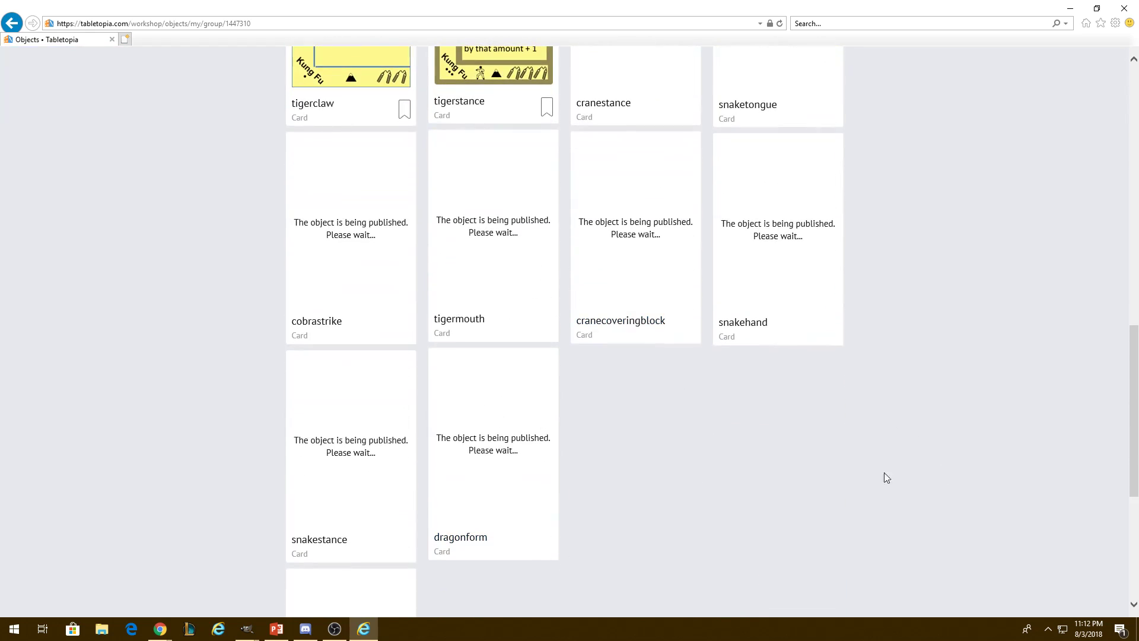
scroll(1020, 442, "up", 6)
scroll(1008, 447, "up", 9)
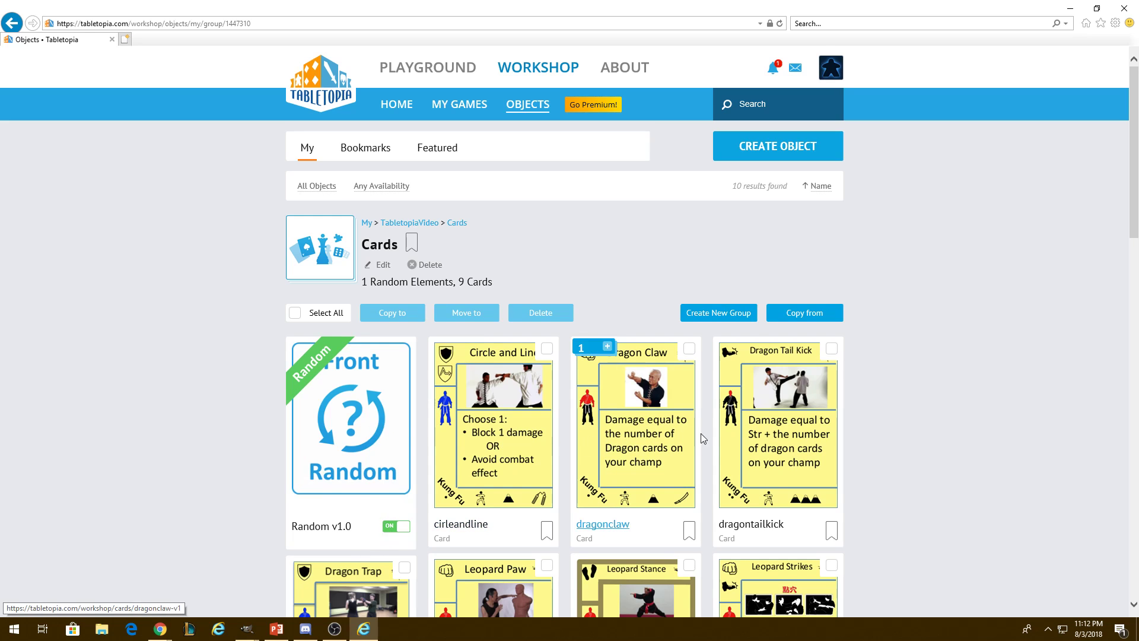
scroll(1070, 407, "down", 4)
left_click(627, 413)
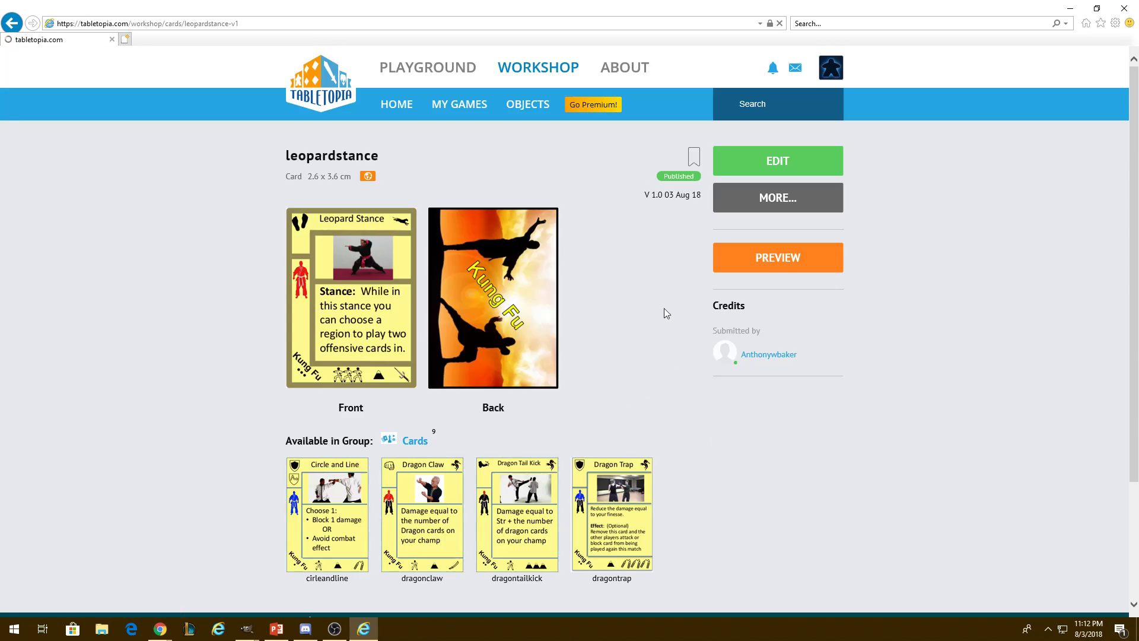
left_click(768, 164)
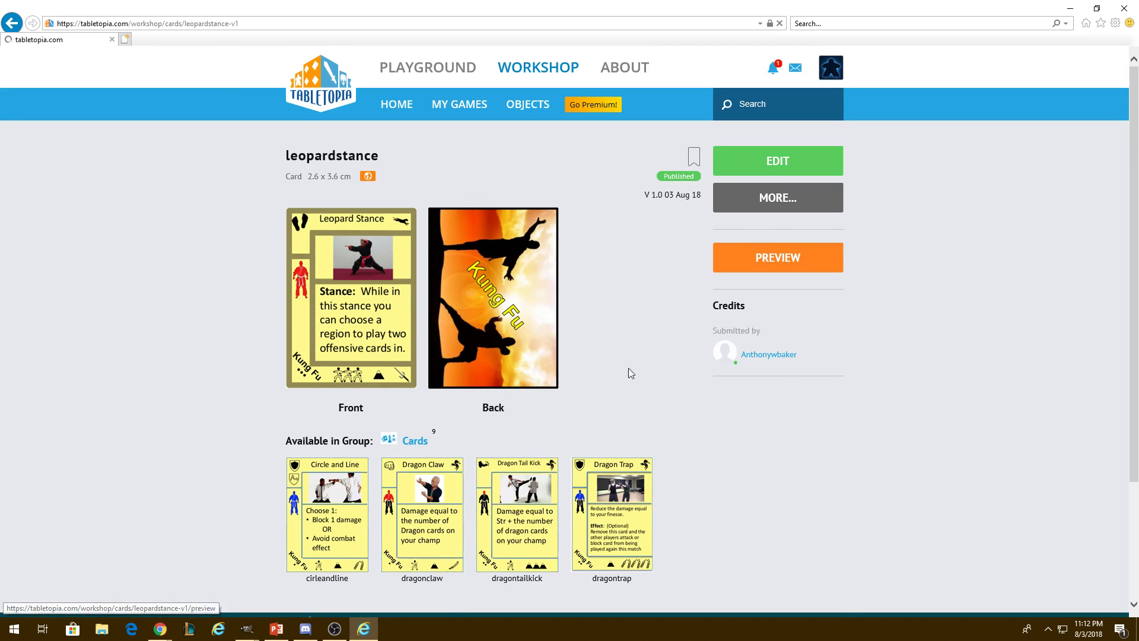
- Examine the leopardstance card's image sizes and try its scale slider, and leave the editor without saving
scroll(616, 386, "down", 1)
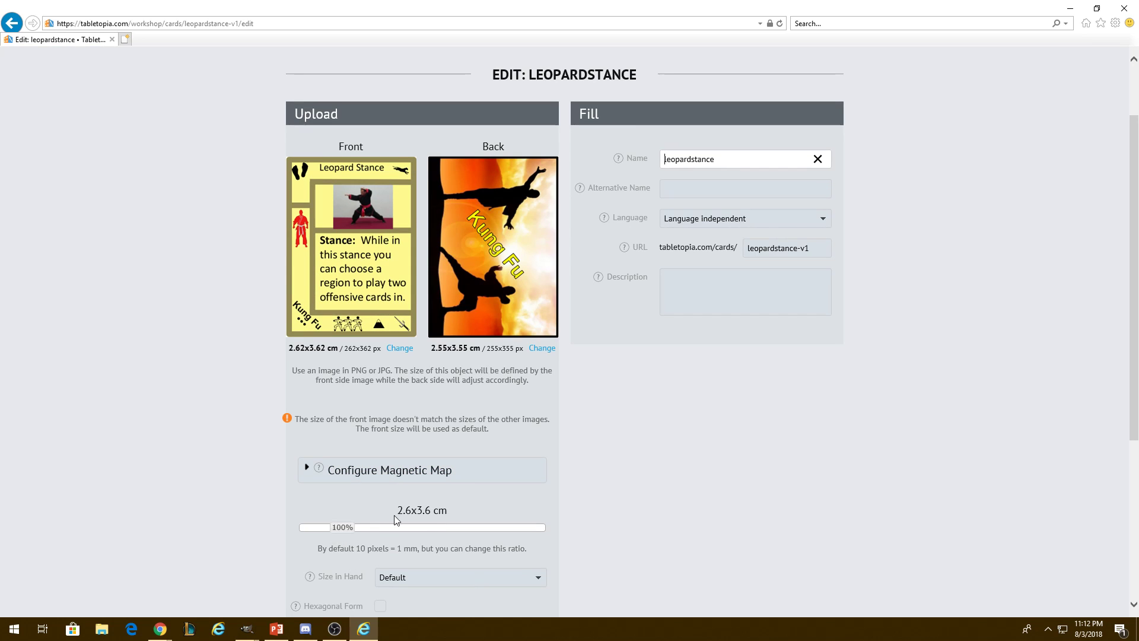
scroll(673, 479, "down", 2)
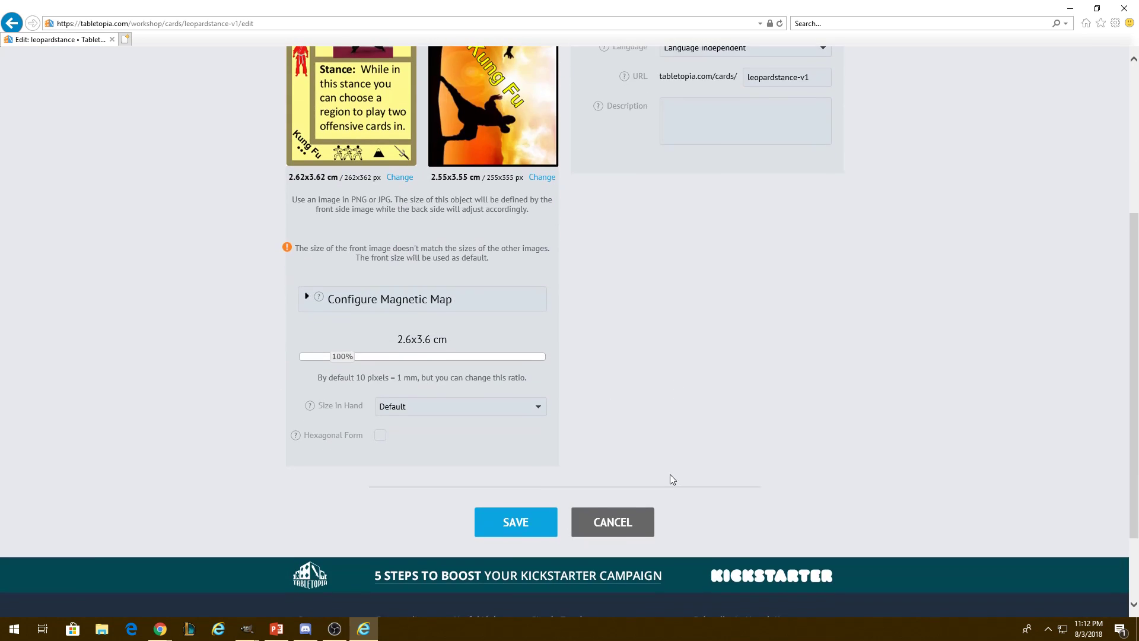
mouse_move(333, 356)
left_mouse_down()
mouse_move(392, 355)
mouse_move(323, 355)
left_mouse_up()
scroll(621, 362, "up", 3)
scroll(615, 383, "down", 2)
scroll(597, 473, "down", 2)
left_click(623, 531)
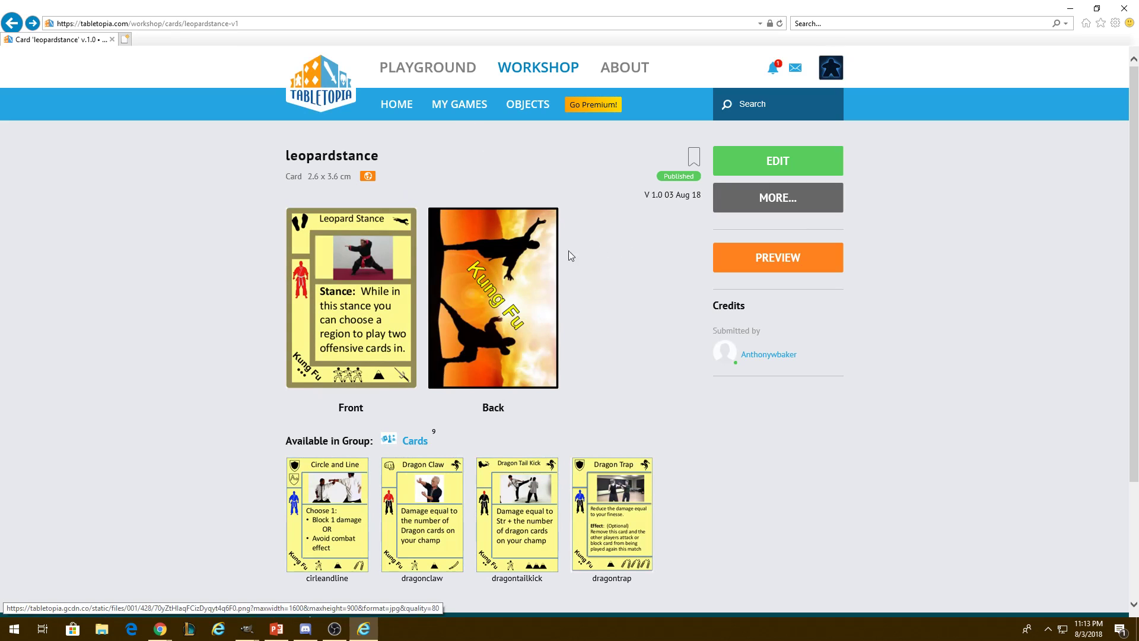
- Return to the Cards group, check which cards are published, and minimize the browser window
left_click(411, 441)
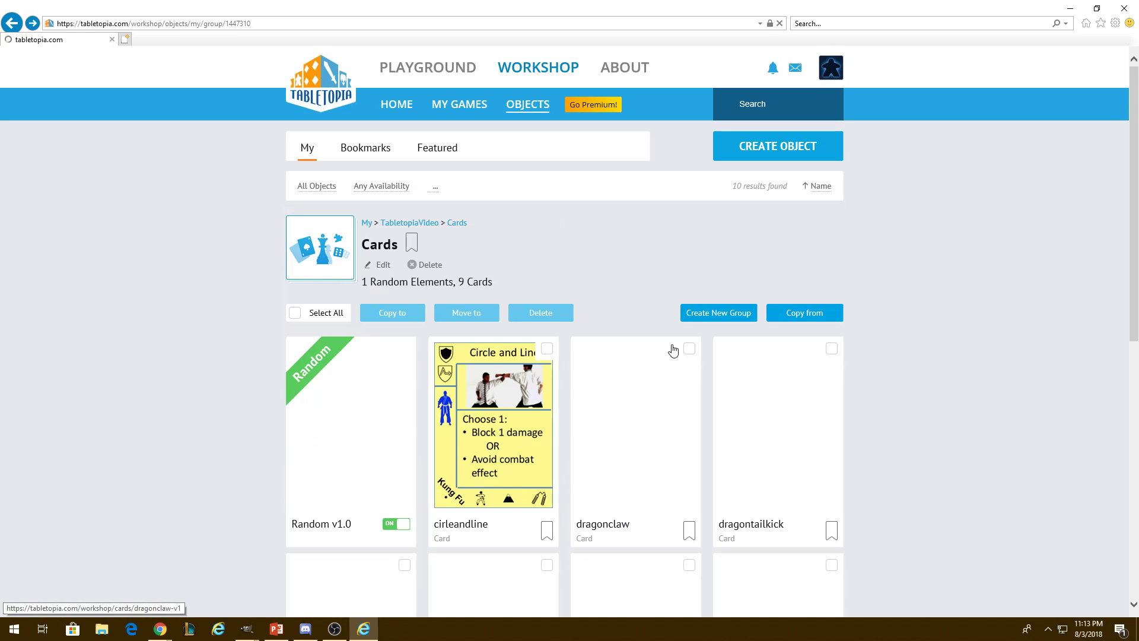
left_click(763, 155)
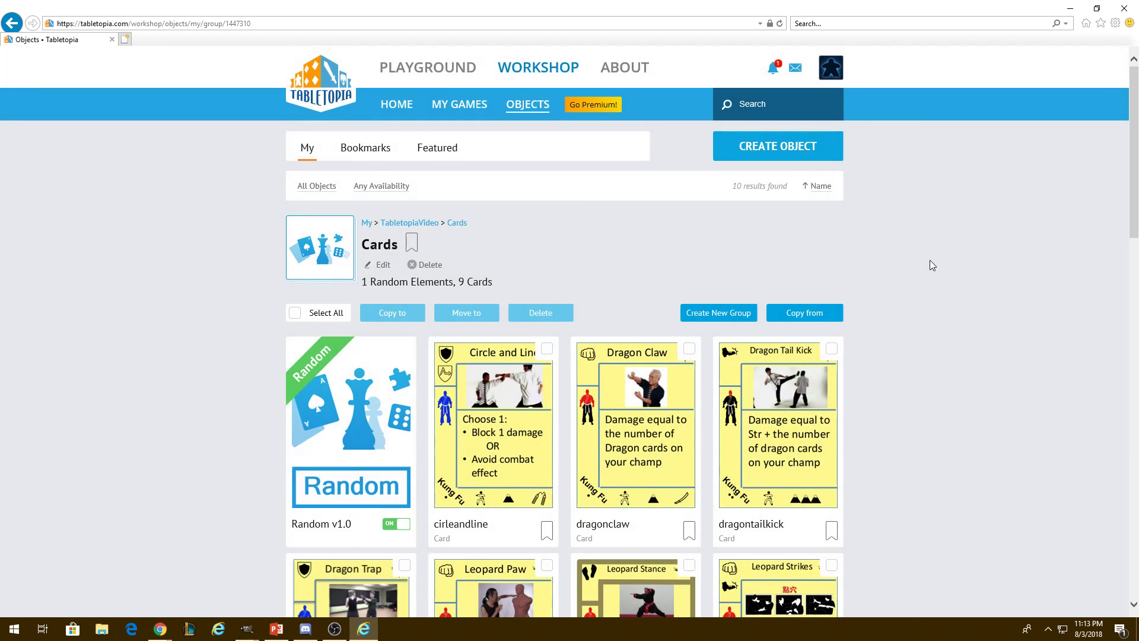
scroll(924, 279, "down", 10)
scroll(920, 292, "up", 5)
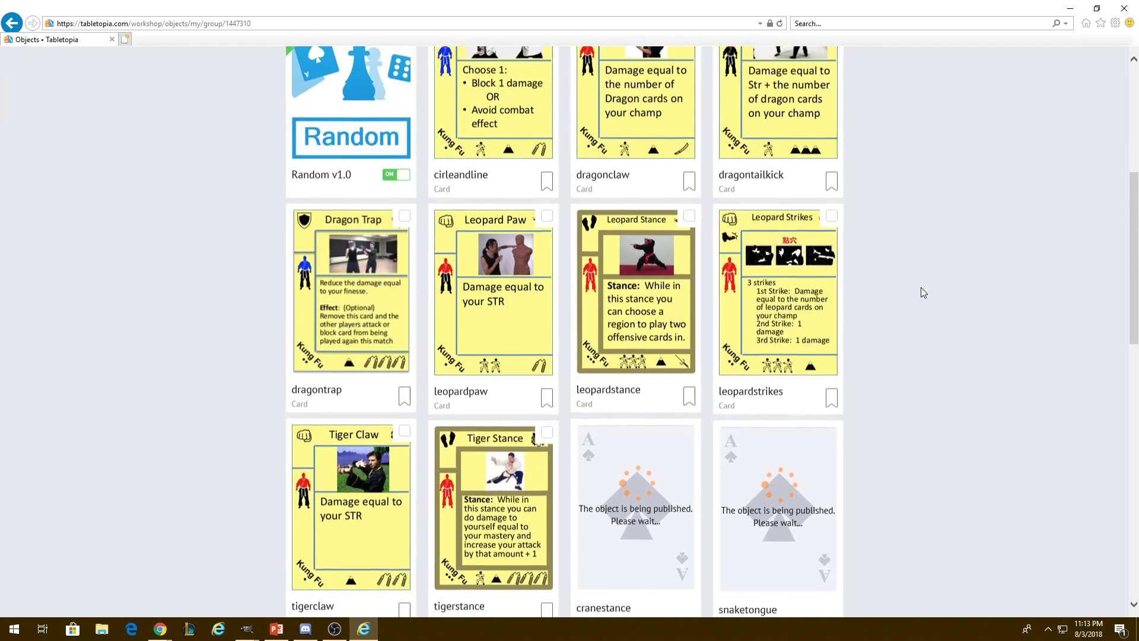
scroll(921, 288, "up", 6)
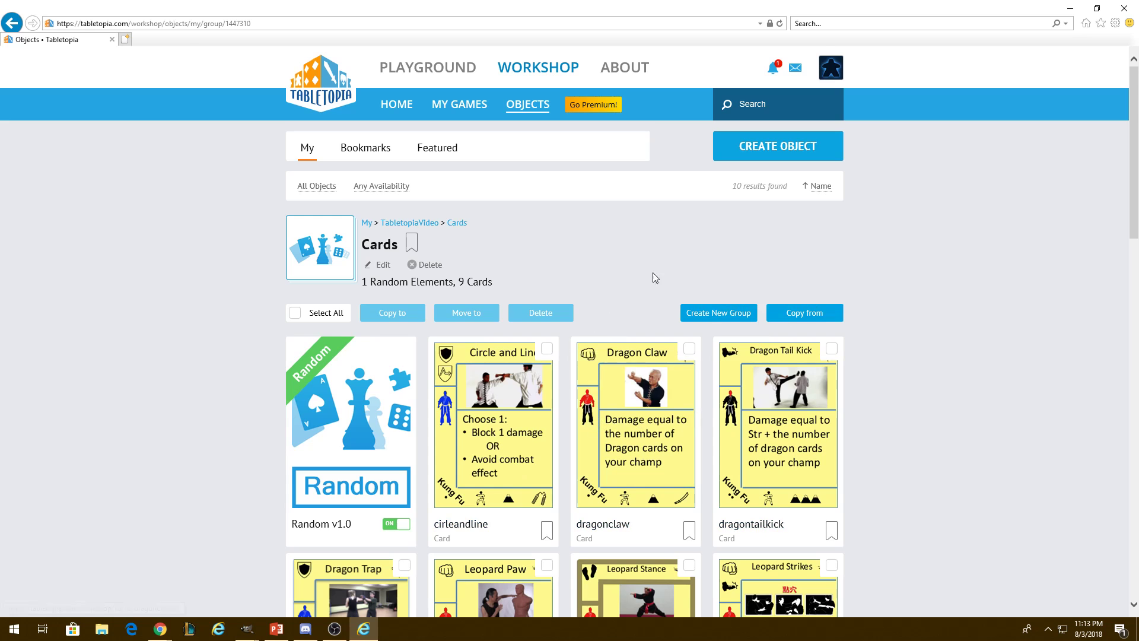
left_click(1070, 10)
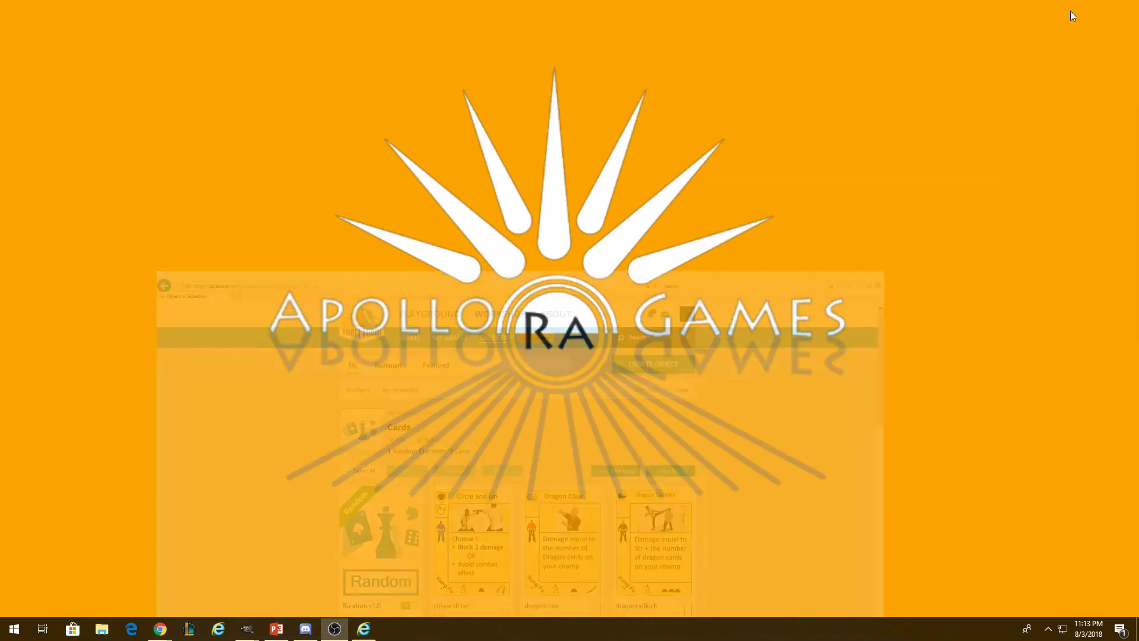